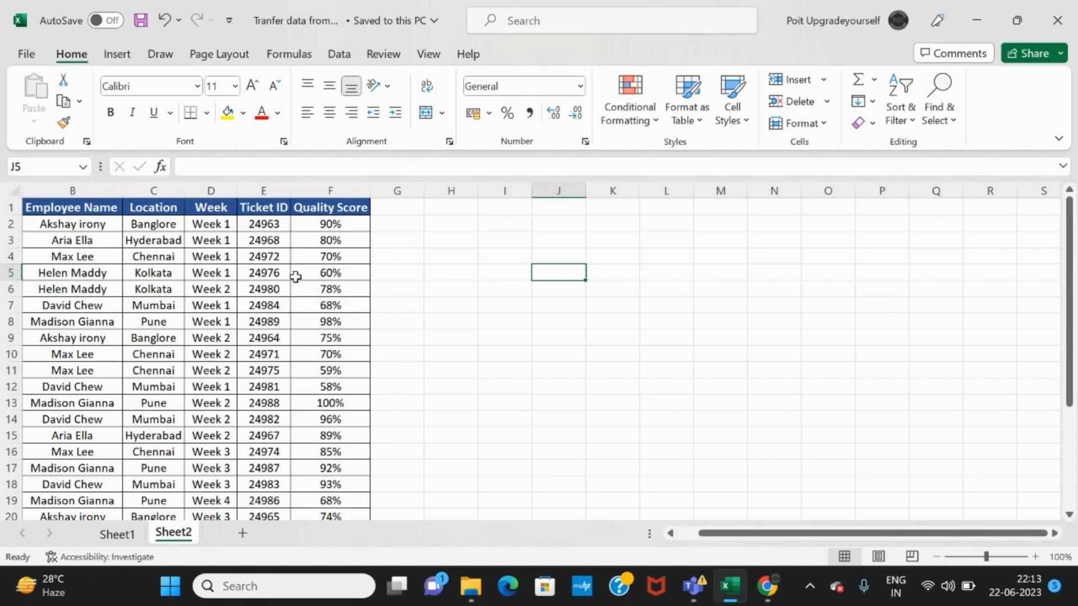
scroll(296, 276, "down", 1)
scroll(296, 276, "down", 3)
scroll(296, 276, "up", 3)
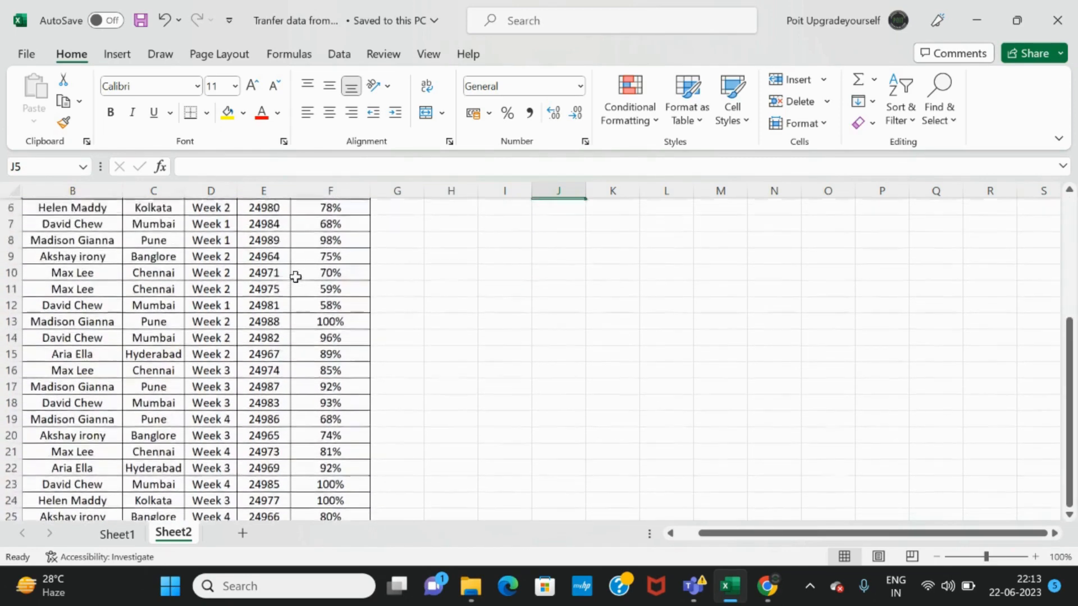
scroll(296, 276, "up", 1)
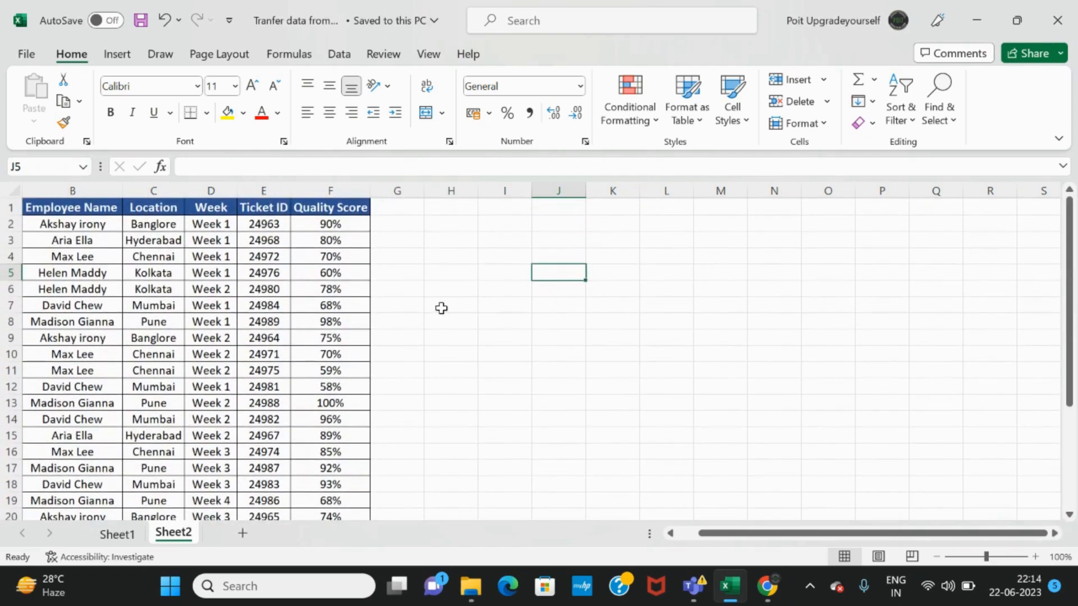
scroll(240, 375, "down", 1)
scroll(240, 374, "up", 1)
Step: Start a PivotTable from a table or range, using Sheet2 cells B1:F28 as the source data
left_click(121, 56)
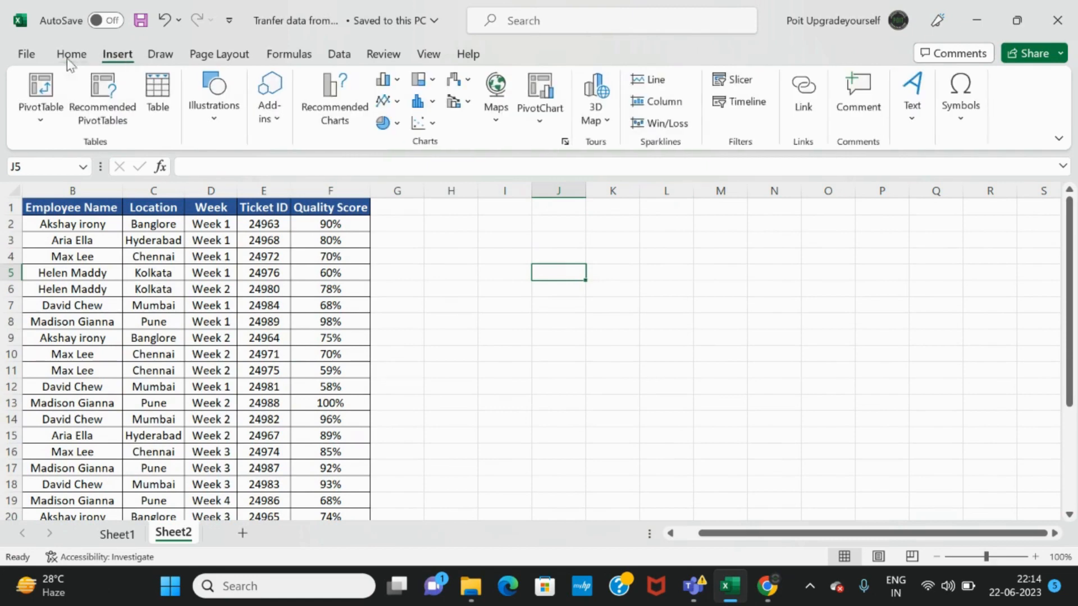
left_click(46, 93)
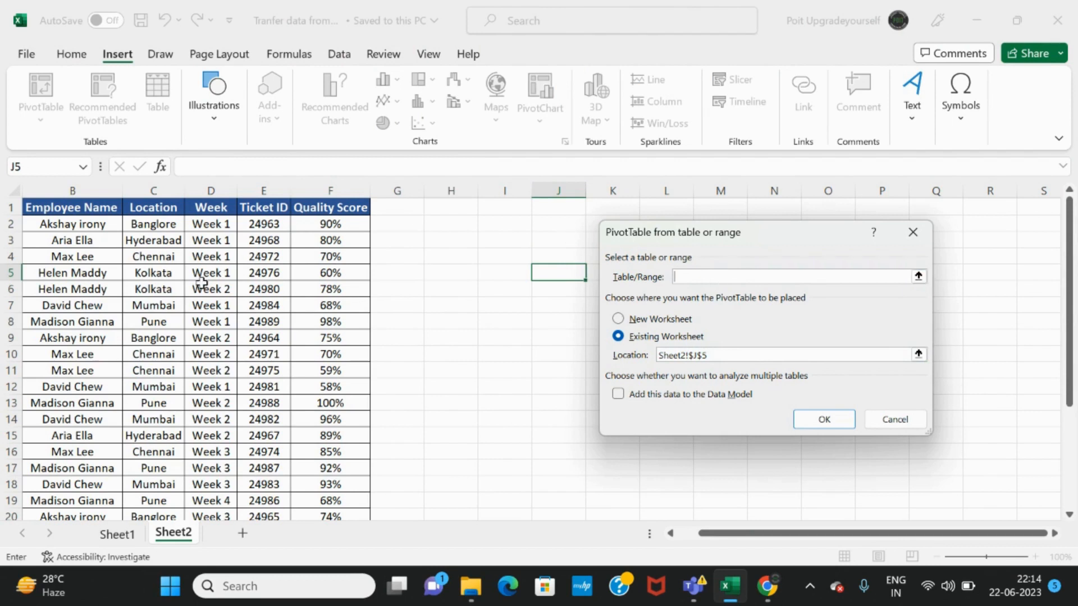
left_click(52, 211)
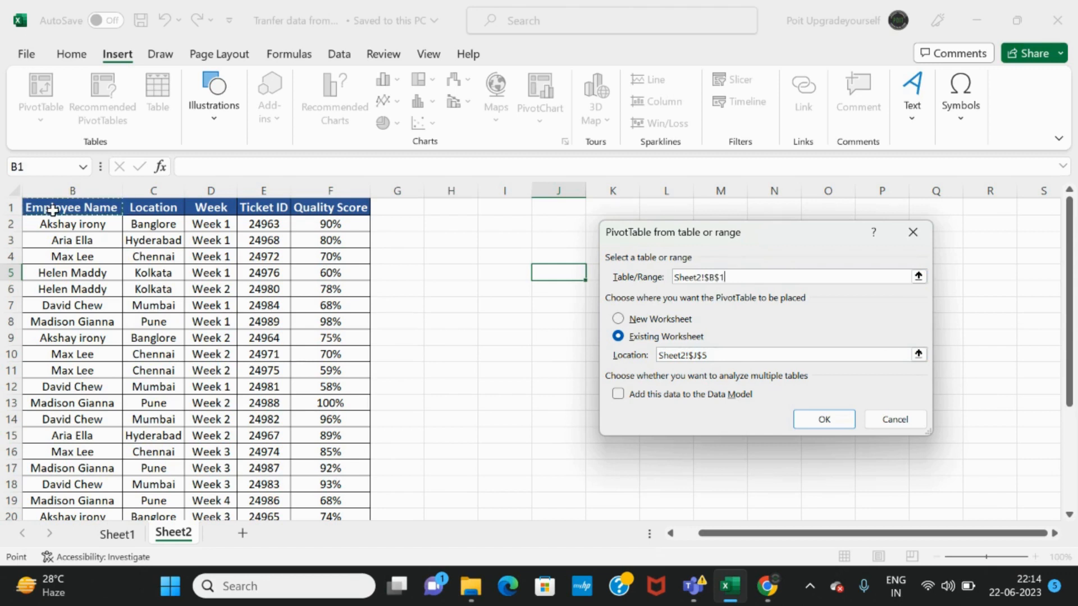
key("shift+Right")
key("shift+Right")
key("shift+Right")
key("shift+Right")
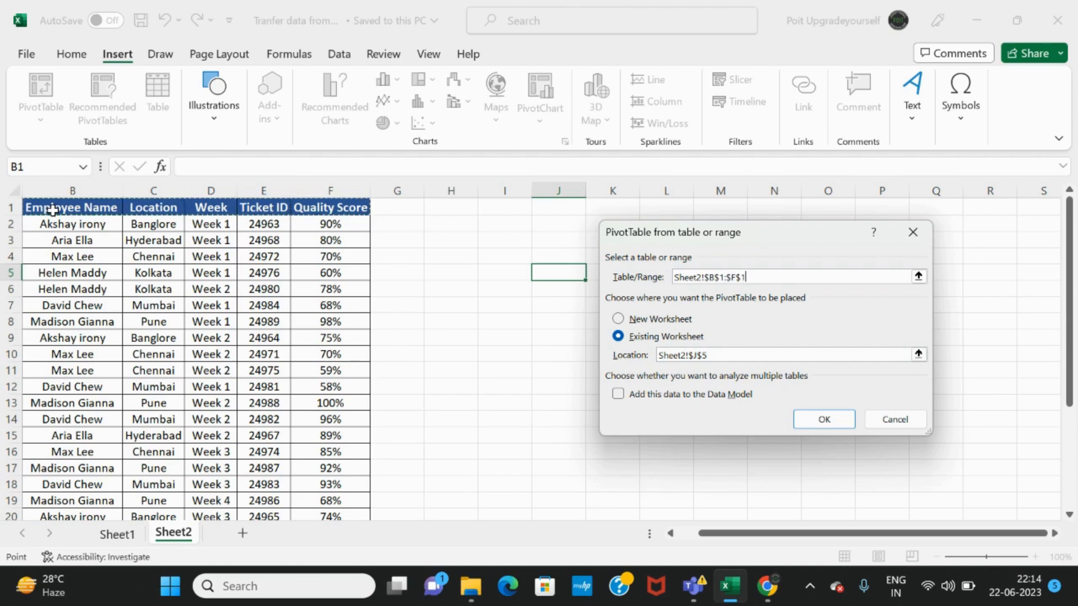
key("ctrl+shift+Down")
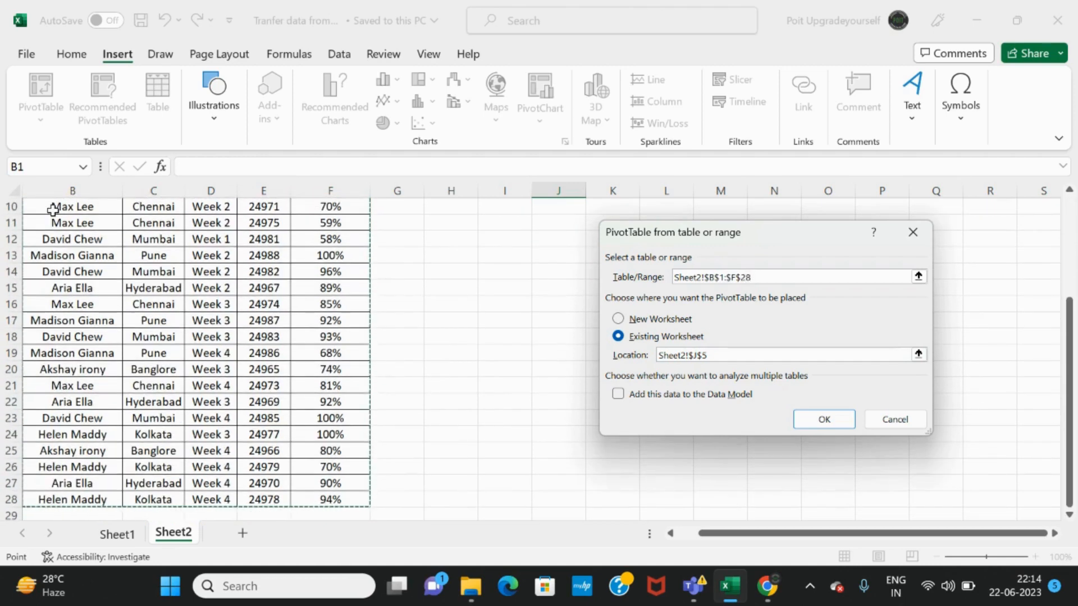
scroll(204, 352, "up", 3)
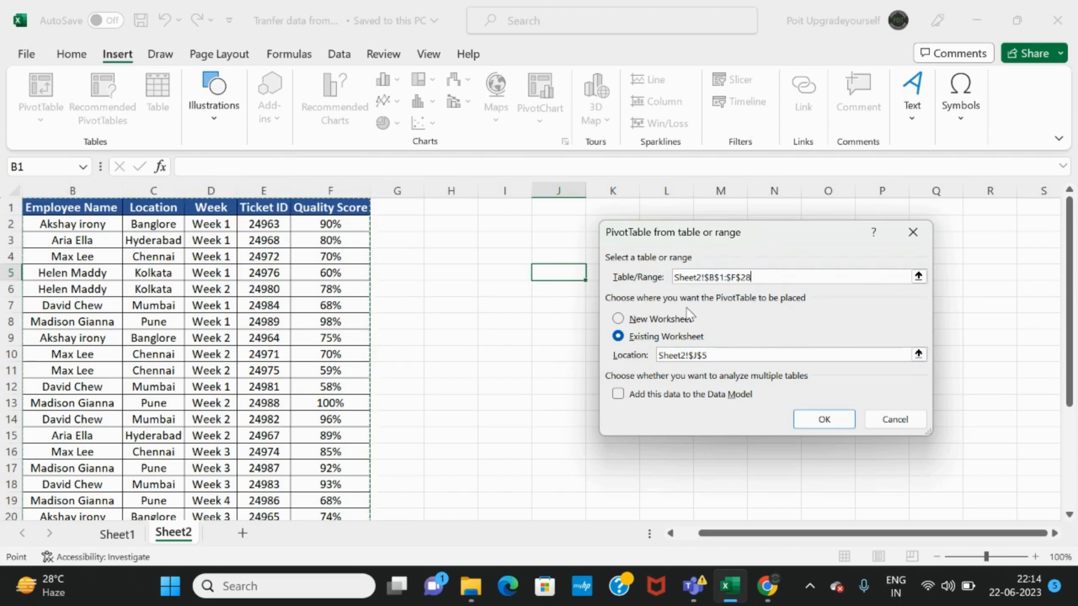
Step: Place the PivotTable in the existing worksheet at cell H4 of Sheet2 and create it
left_click(619, 319)
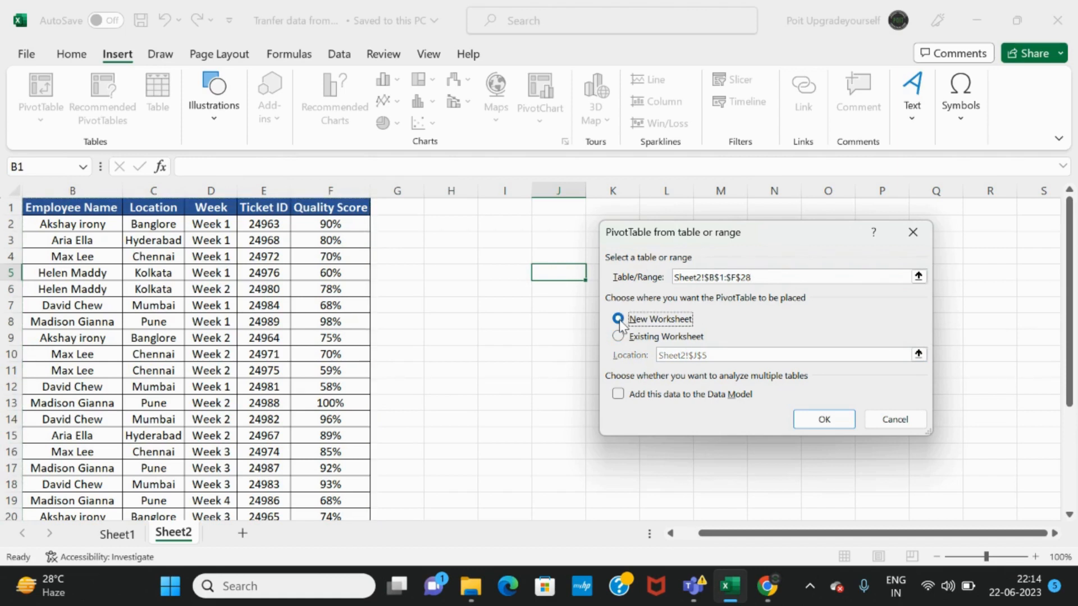
left_click(619, 338)
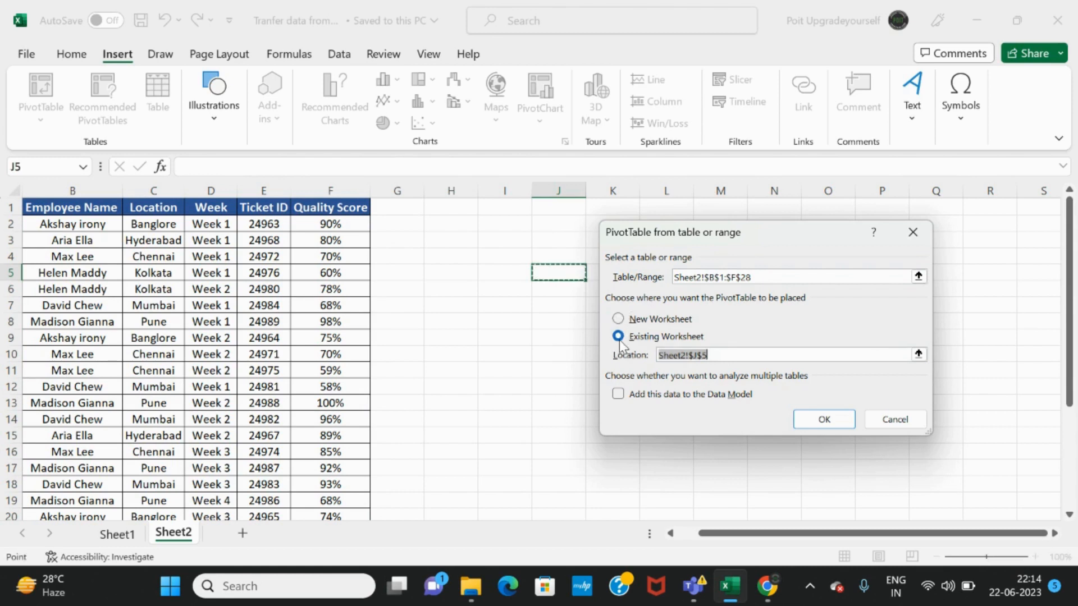
left_click(619, 319)
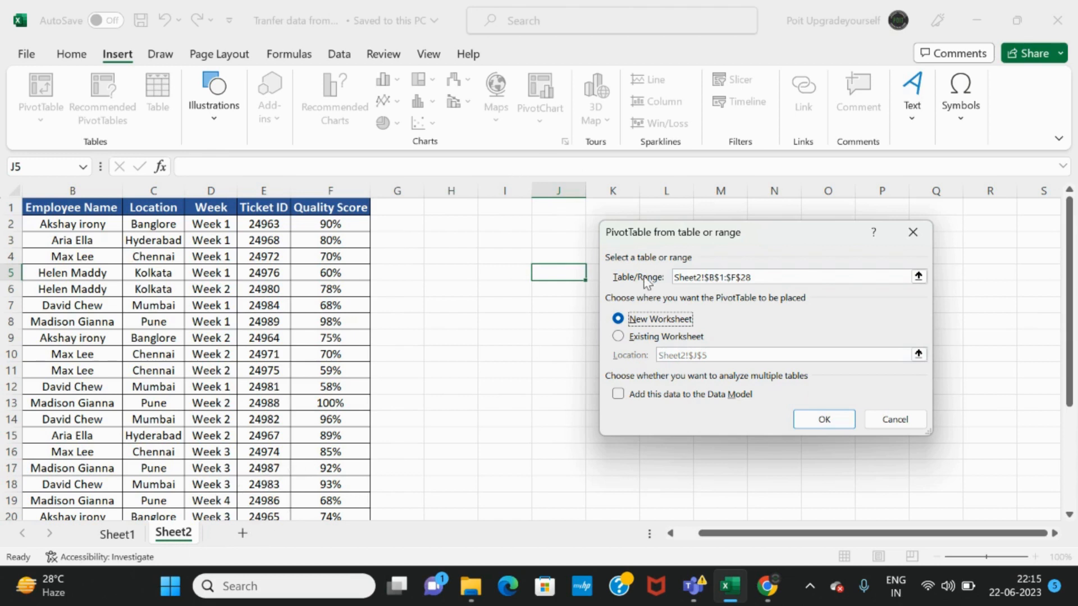
left_click(618, 337)
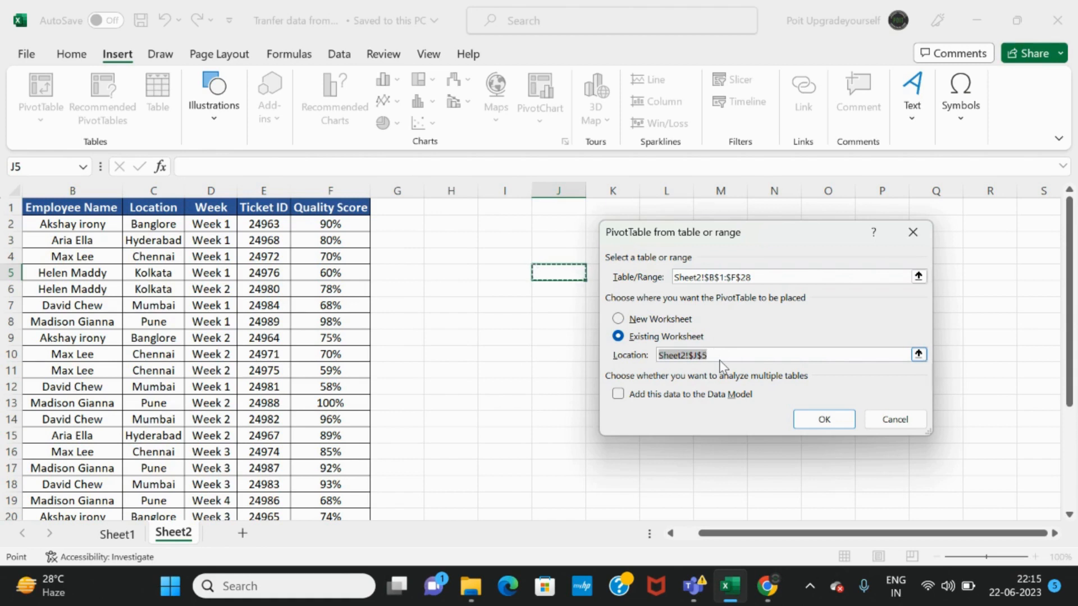
left_click(464, 256)
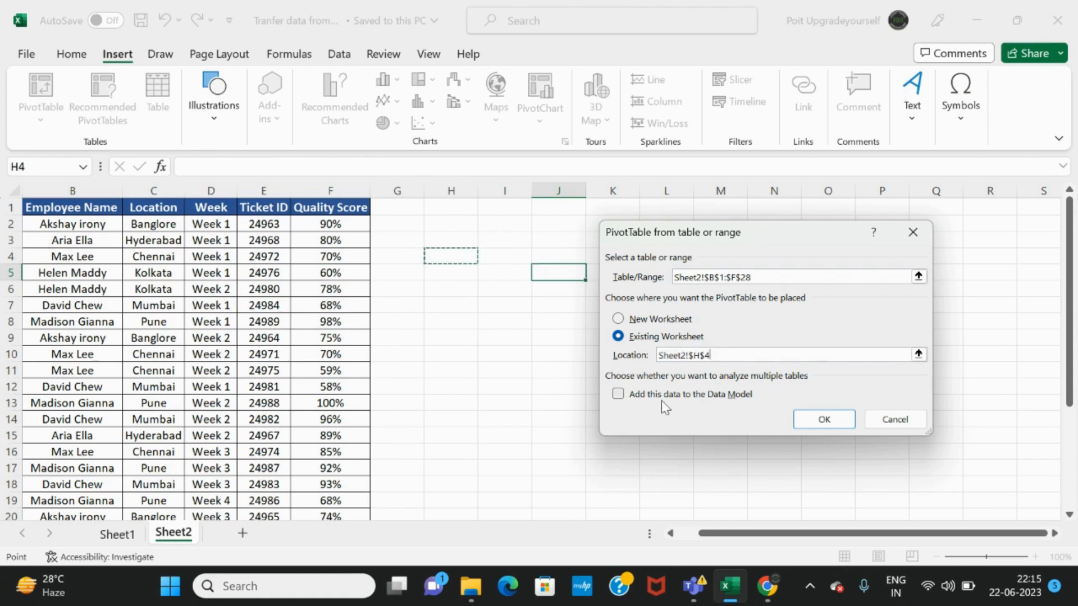
left_click(825, 420)
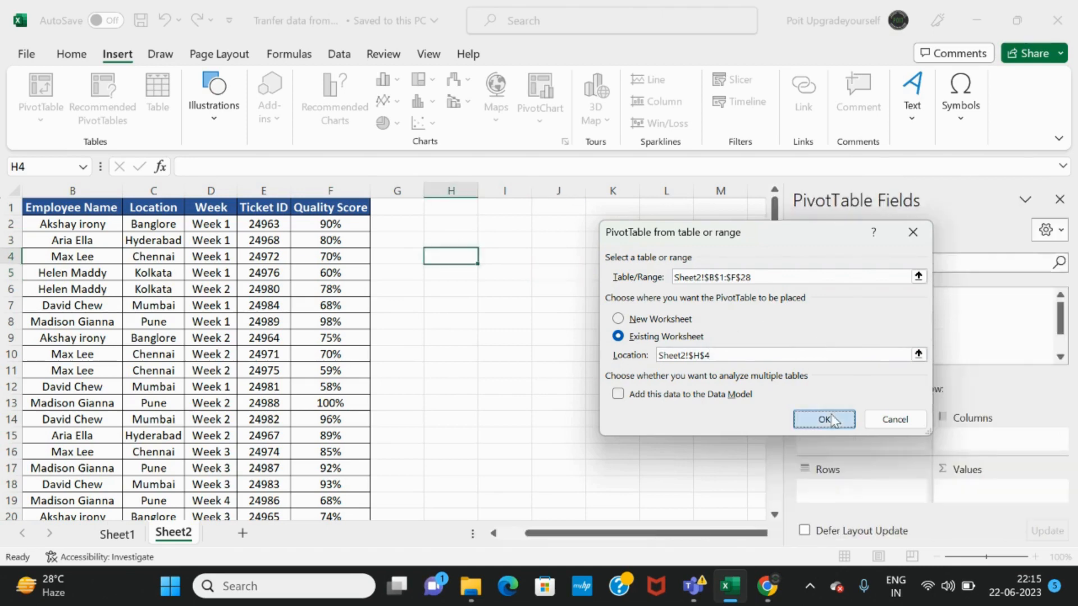
Step: Compare the PivotTable's available fields with the source headers in B1:F1, and check how selecting inside or outside the report affects the field list
scroll(588, 322, "down", 2)
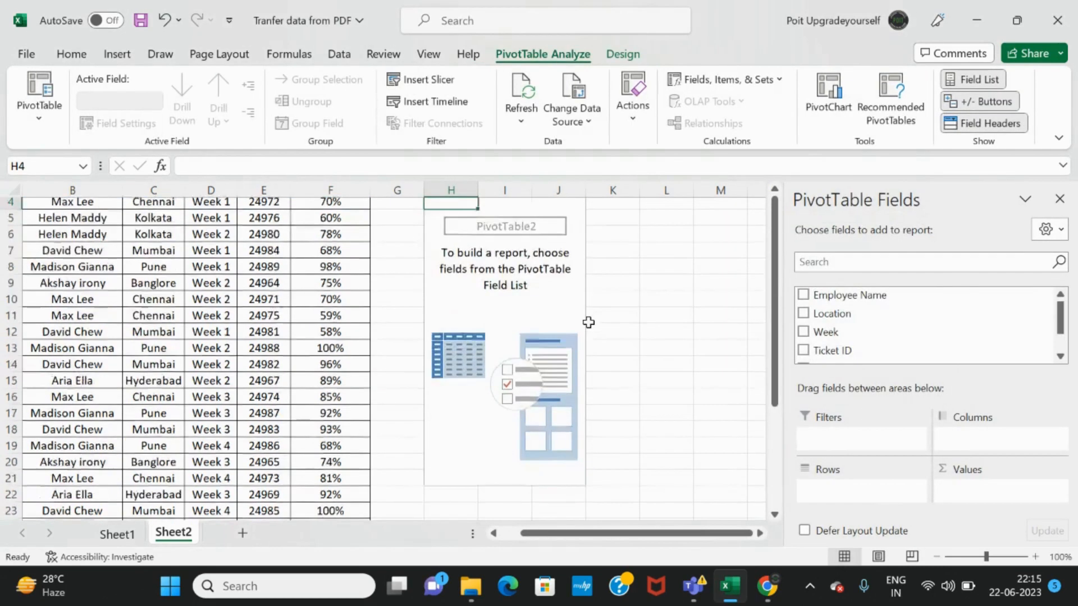
scroll(588, 323, "up", 2)
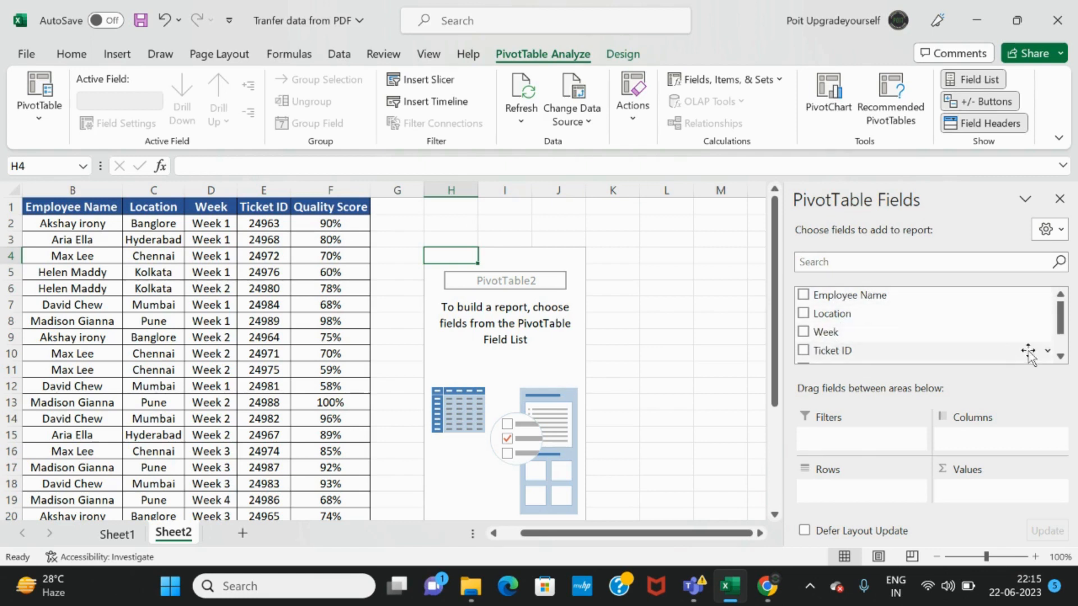
left_click(1061, 359)
left_click(1060, 359)
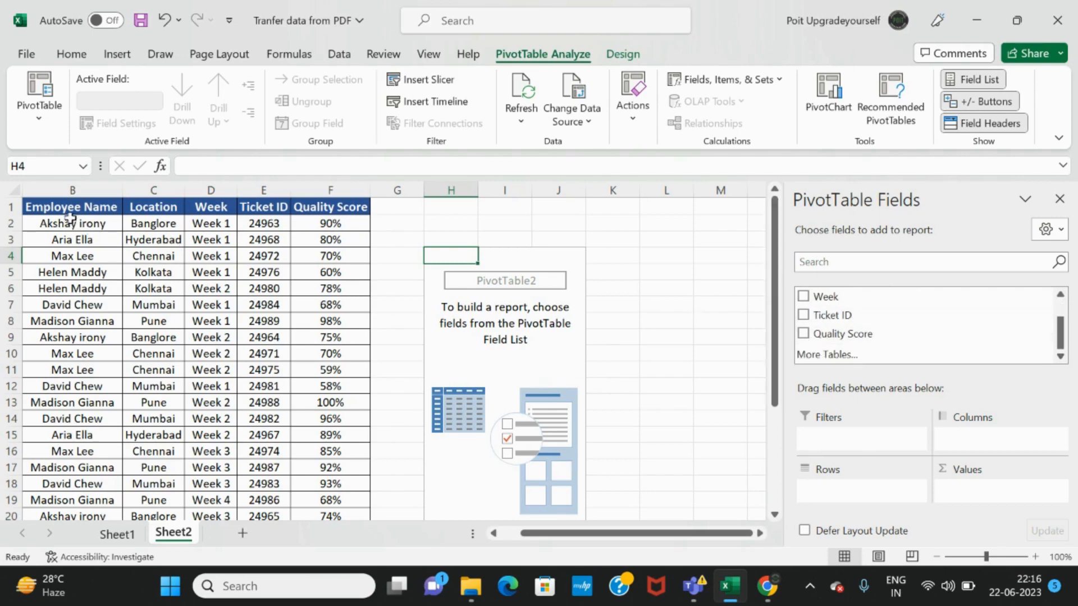
left_click_drag(70, 212, 326, 209)
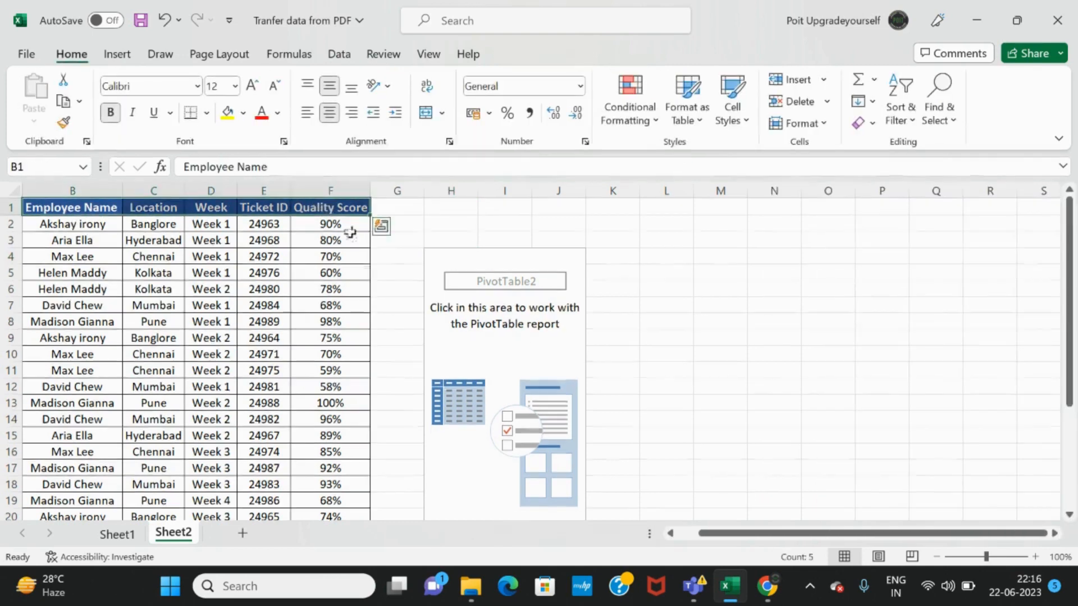
left_click(517, 328)
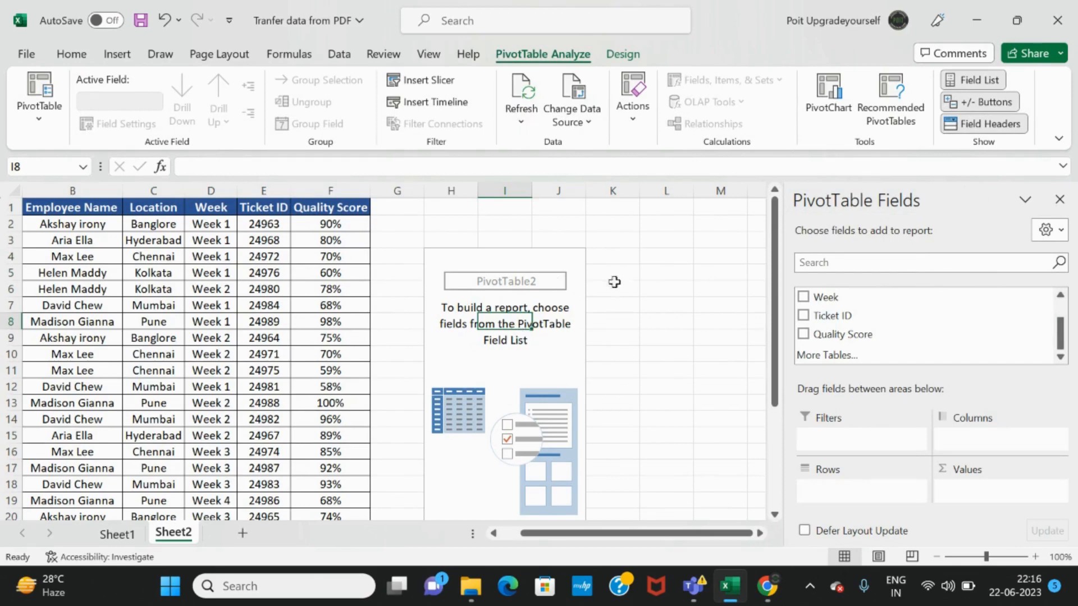
left_click(664, 324)
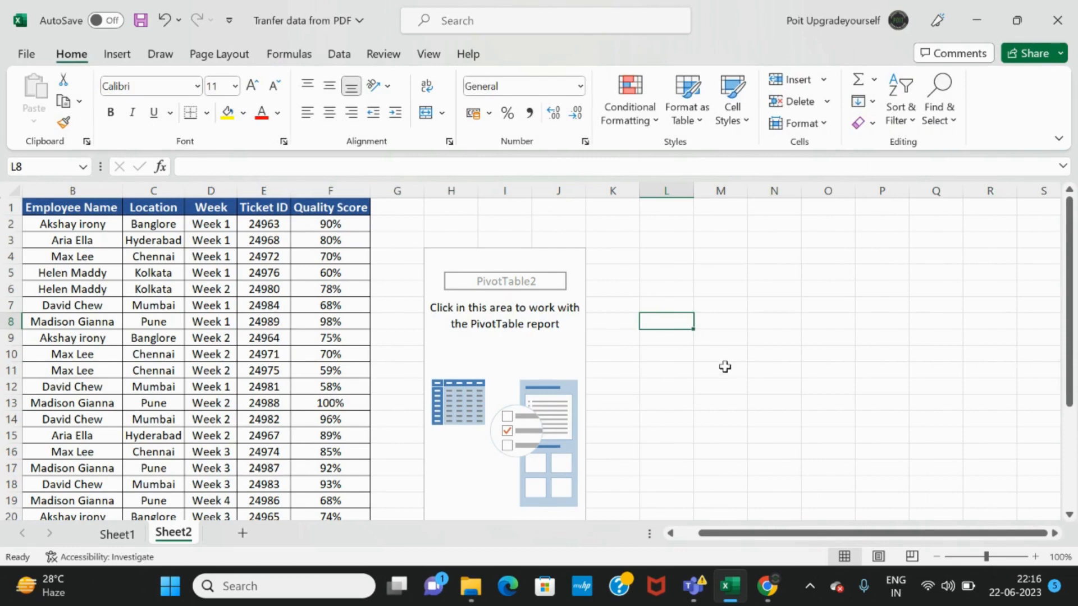
Step: Add the Employee Name field to the rows of the empty PivotTable
left_click(493, 316)
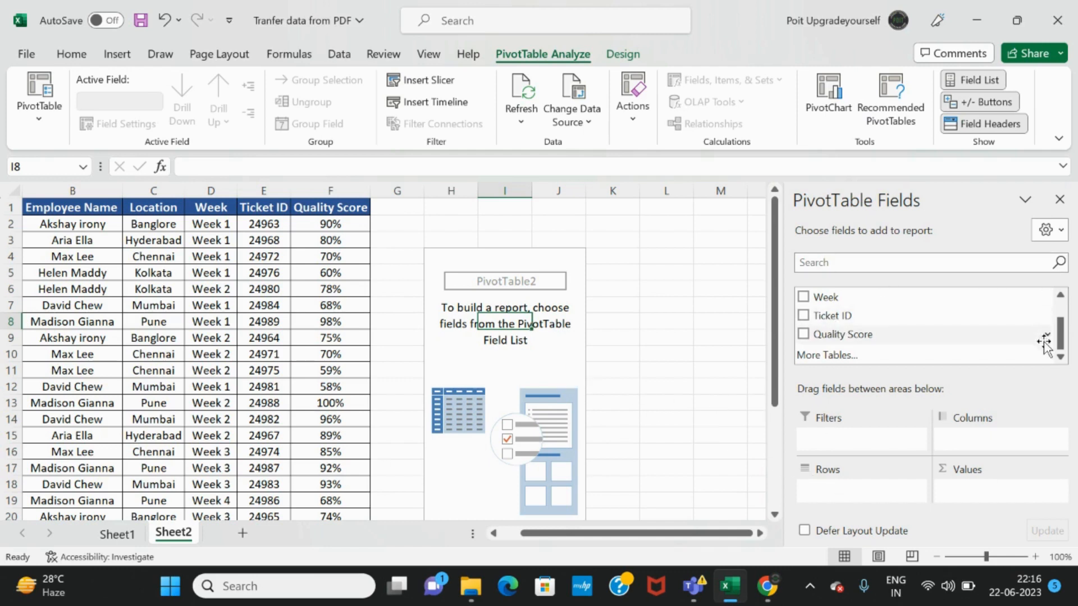
left_click_drag(1063, 343, 1069, 317)
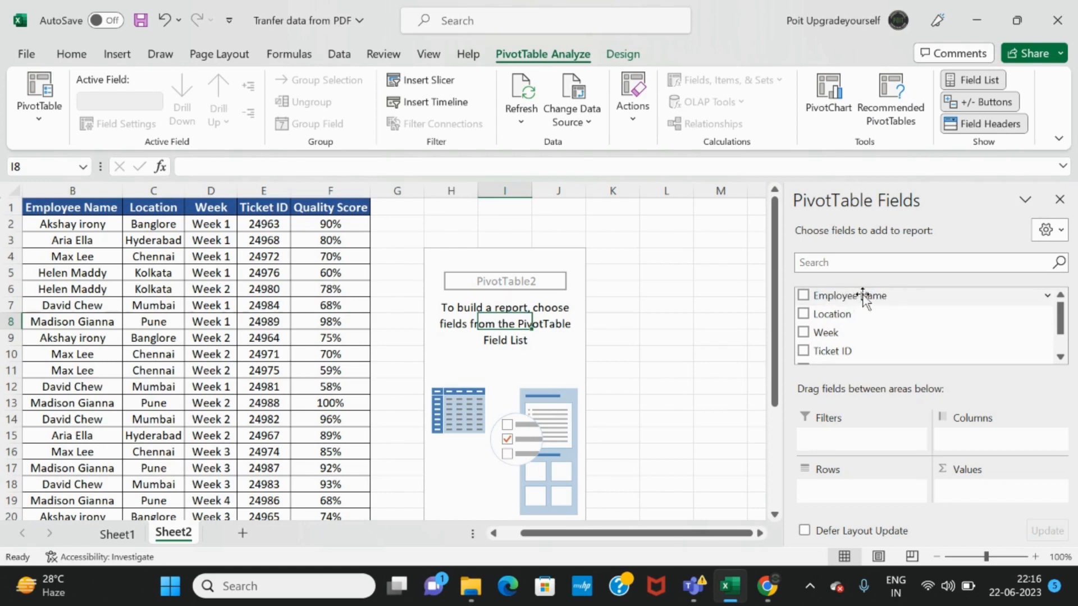
left_click_drag(863, 296, 849, 495)
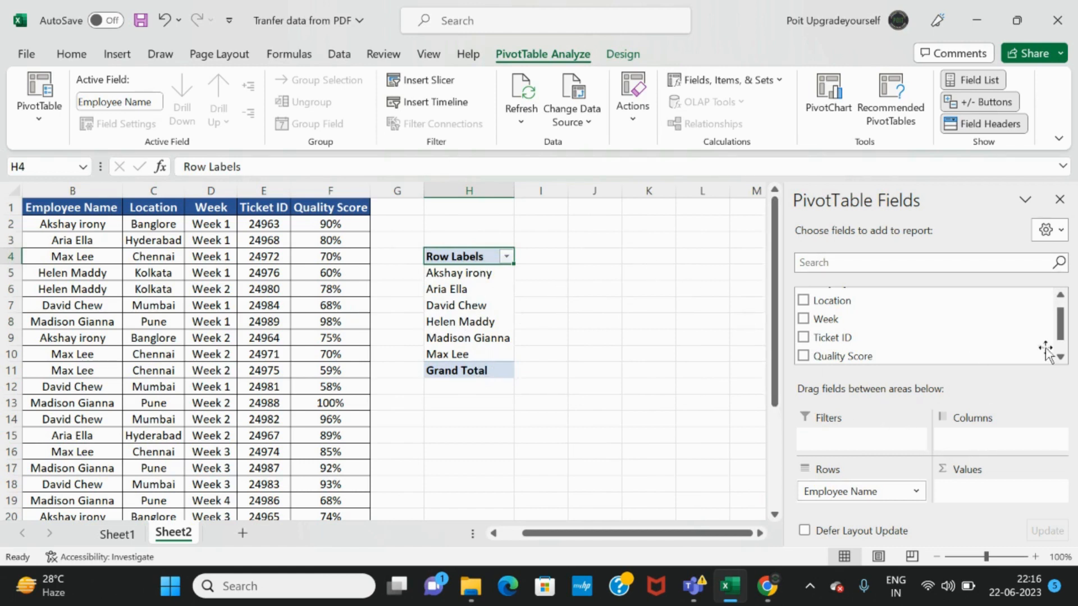
Step: Try the Week field as the PivotTable's columns, view the full layout, and remove the field again
left_click_drag(1065, 336, 1066, 319)
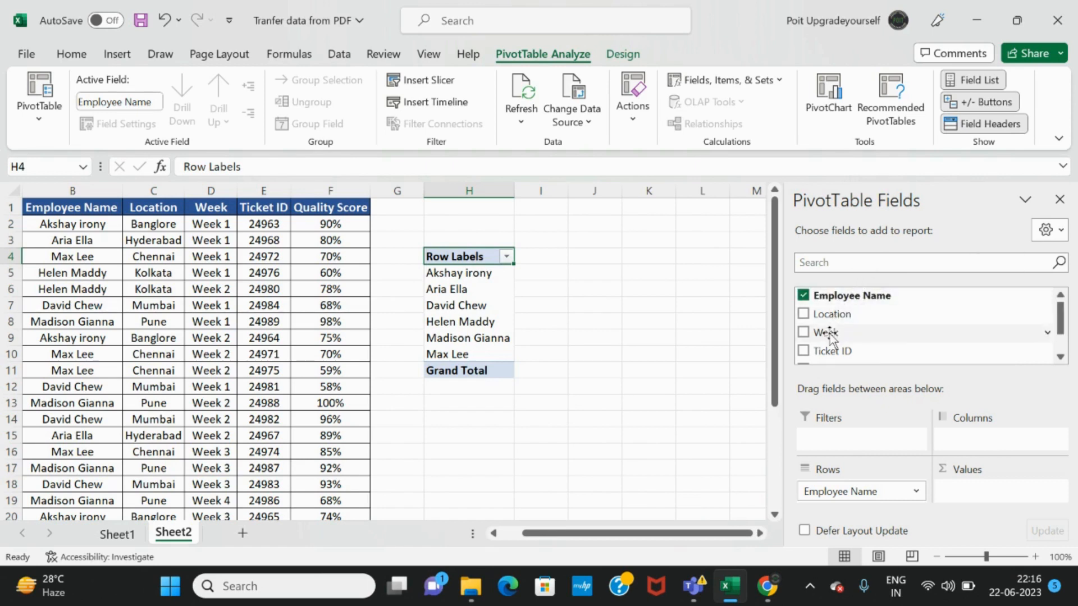
left_click_drag(832, 337, 973, 443)
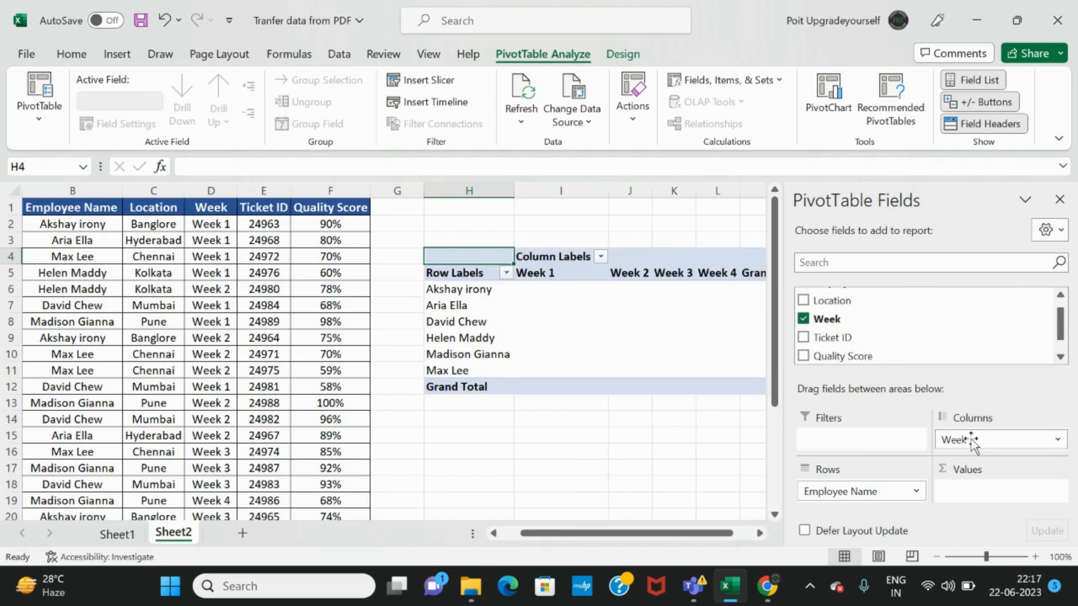
left_click(643, 309)
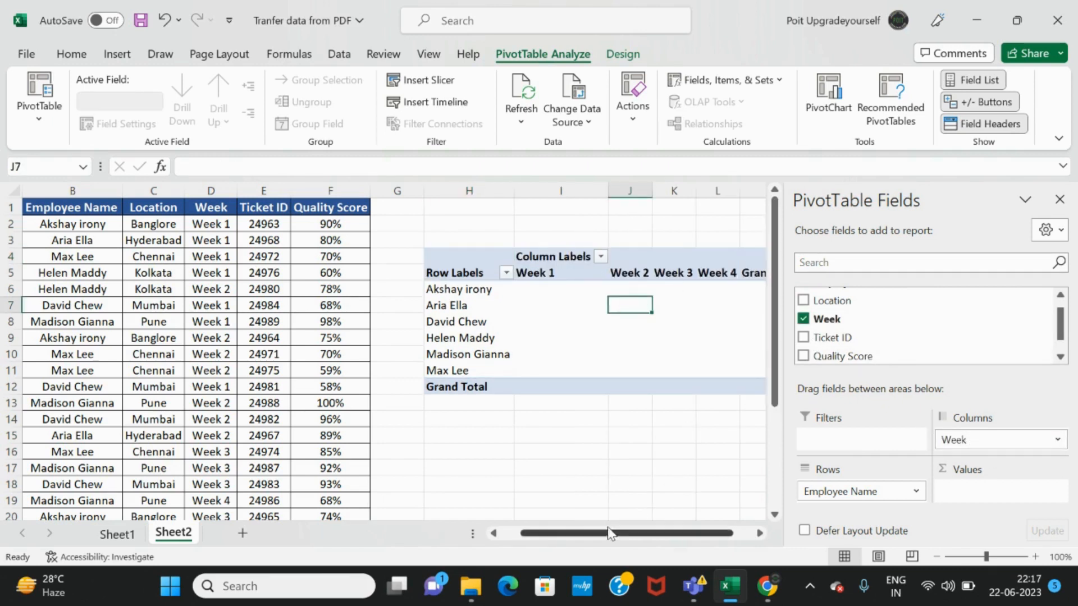
left_click_drag(604, 538, 654, 534)
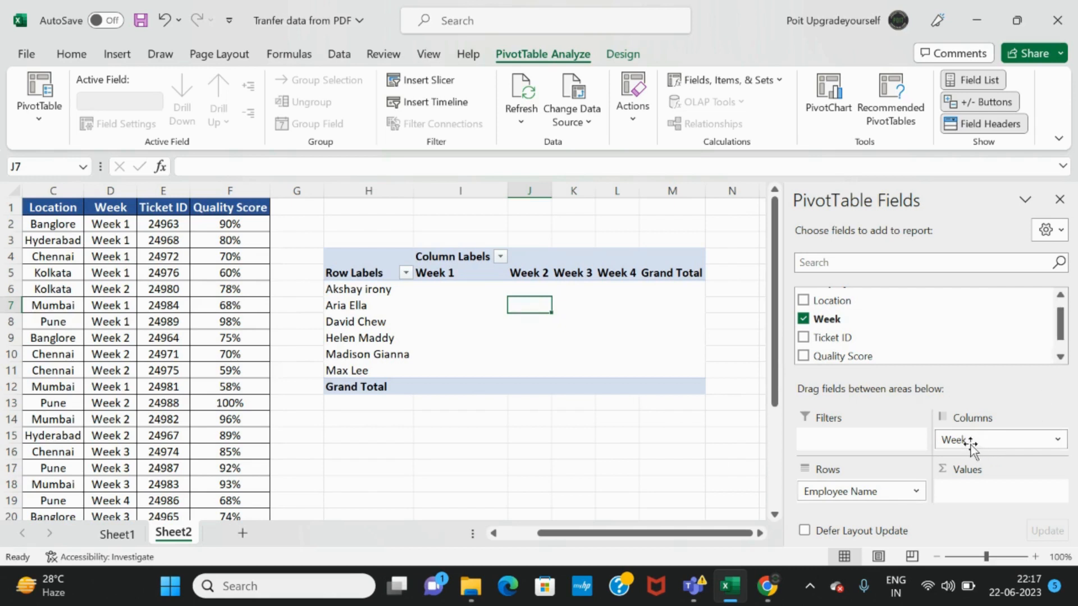
left_click_drag(970, 443, 961, 331)
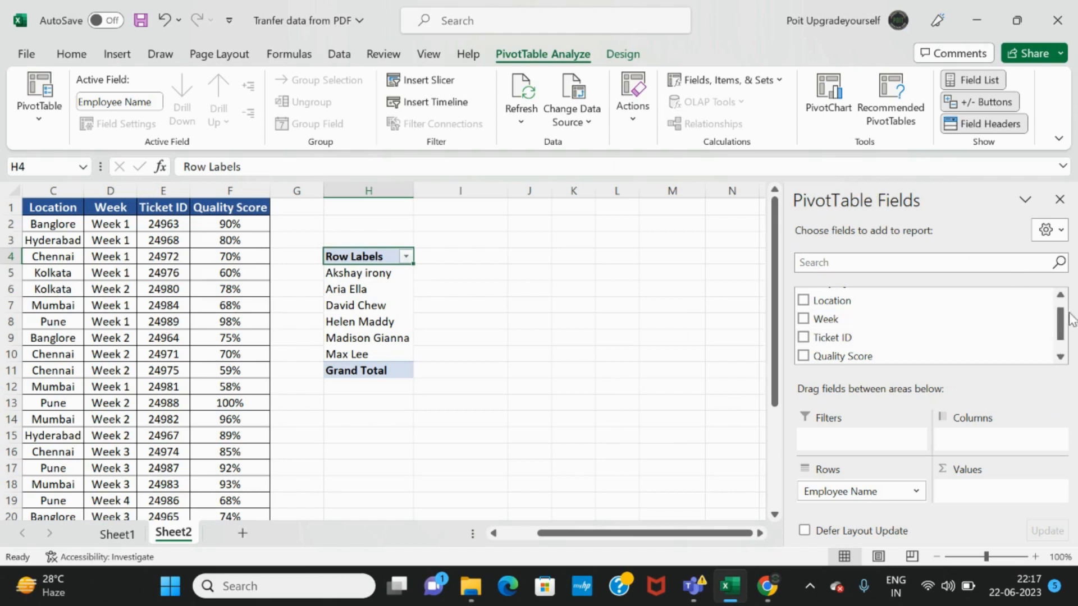
Step: Add the Ticket ID field to the PivotTable's values and summarize it by Count
left_click_drag(1065, 327, 1064, 344)
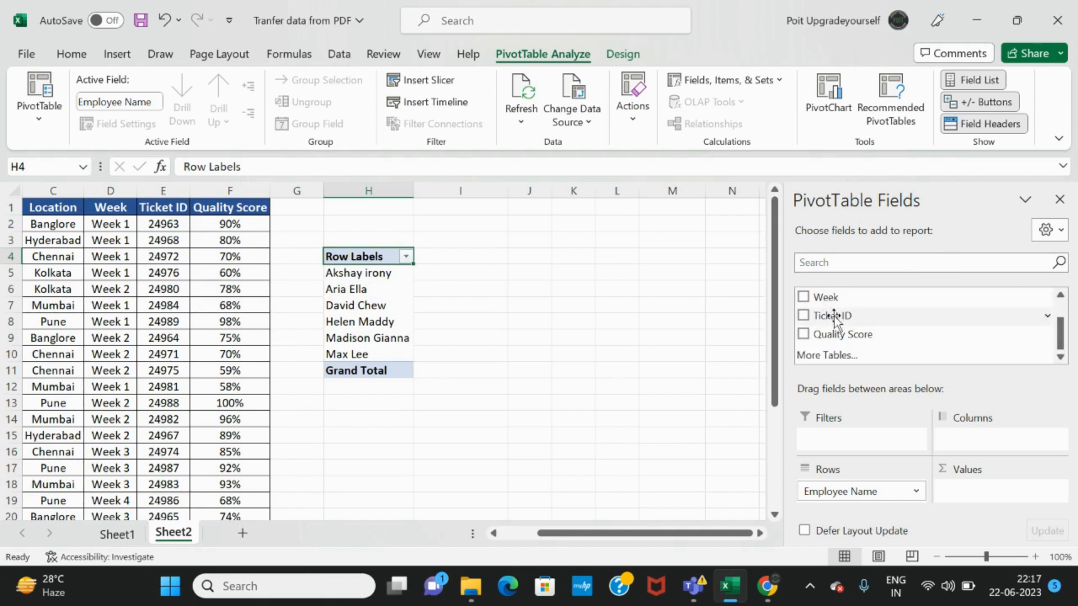
left_click_drag(835, 318, 972, 491)
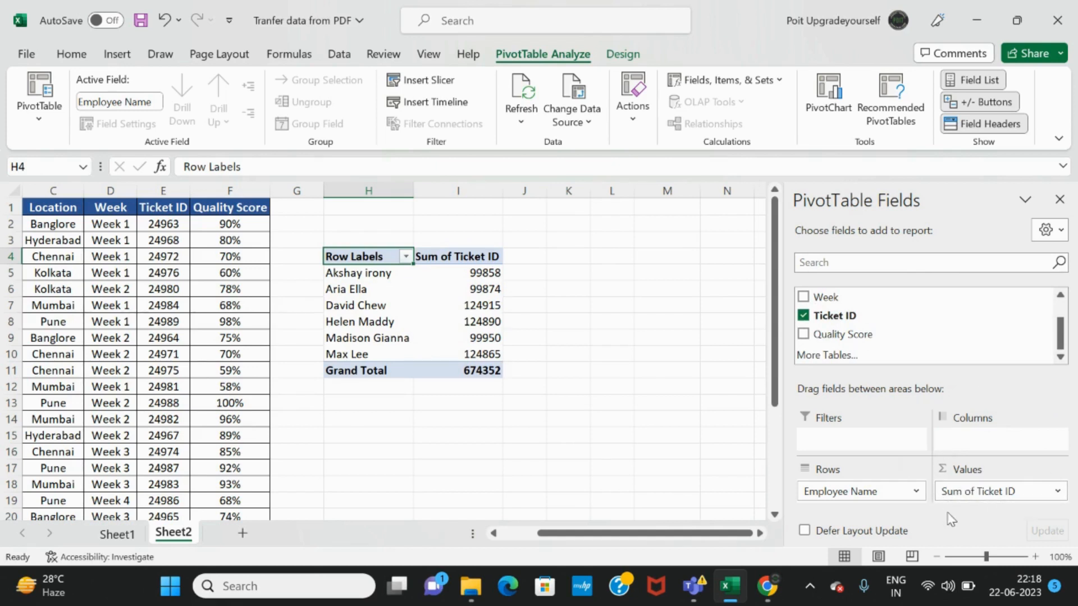
left_click(1059, 493)
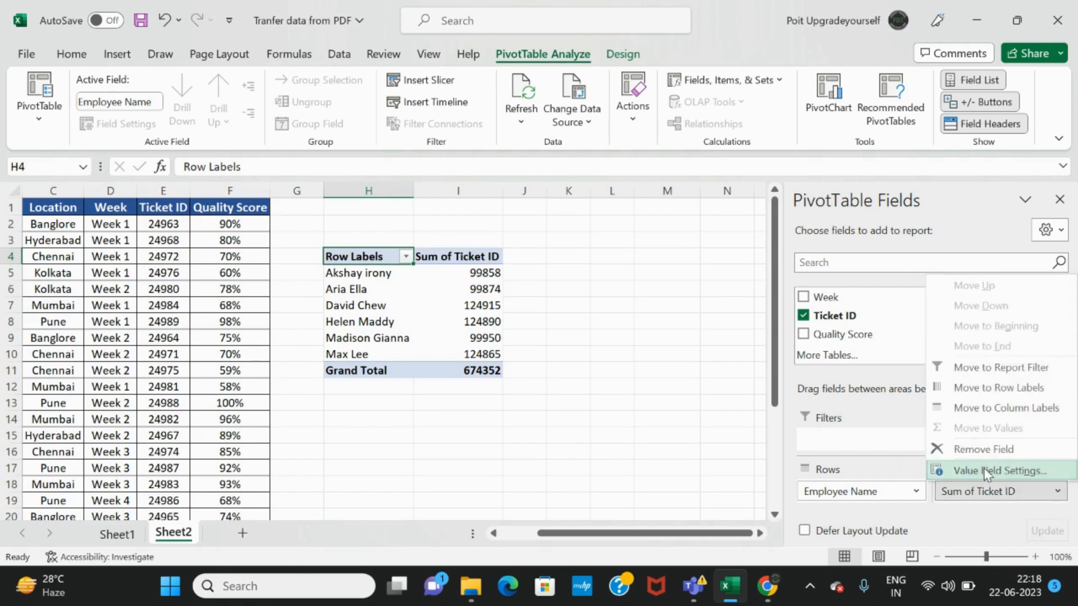
left_click(984, 470)
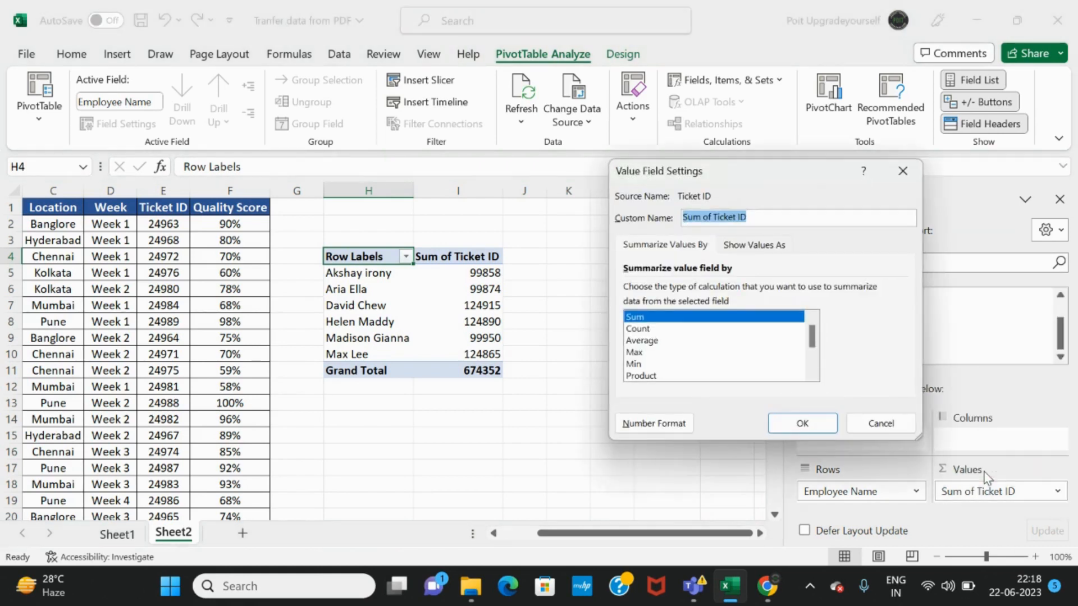
left_click(642, 330)
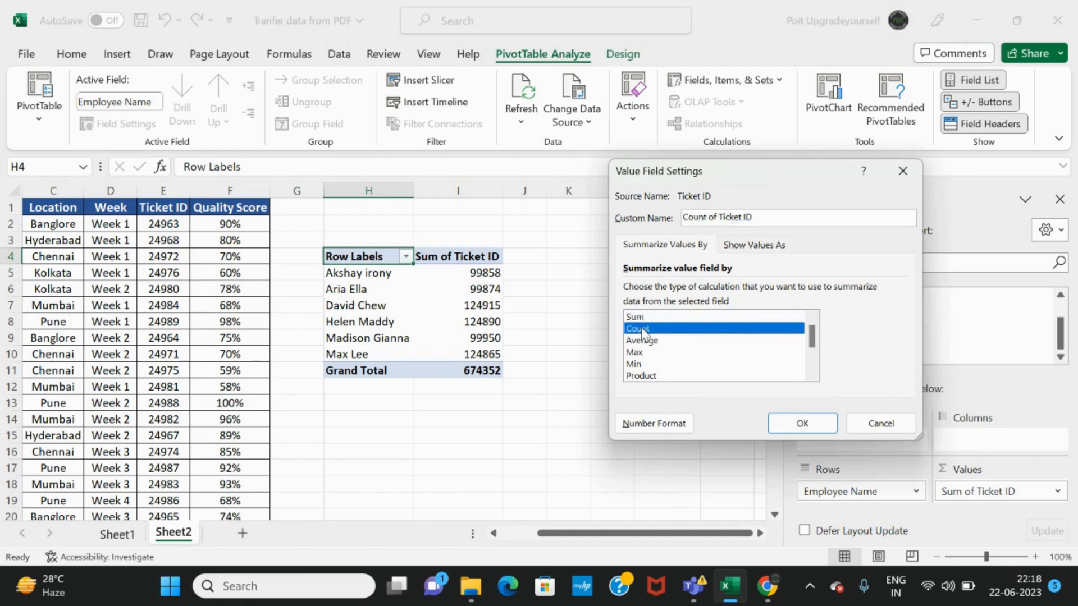
left_click(803, 424)
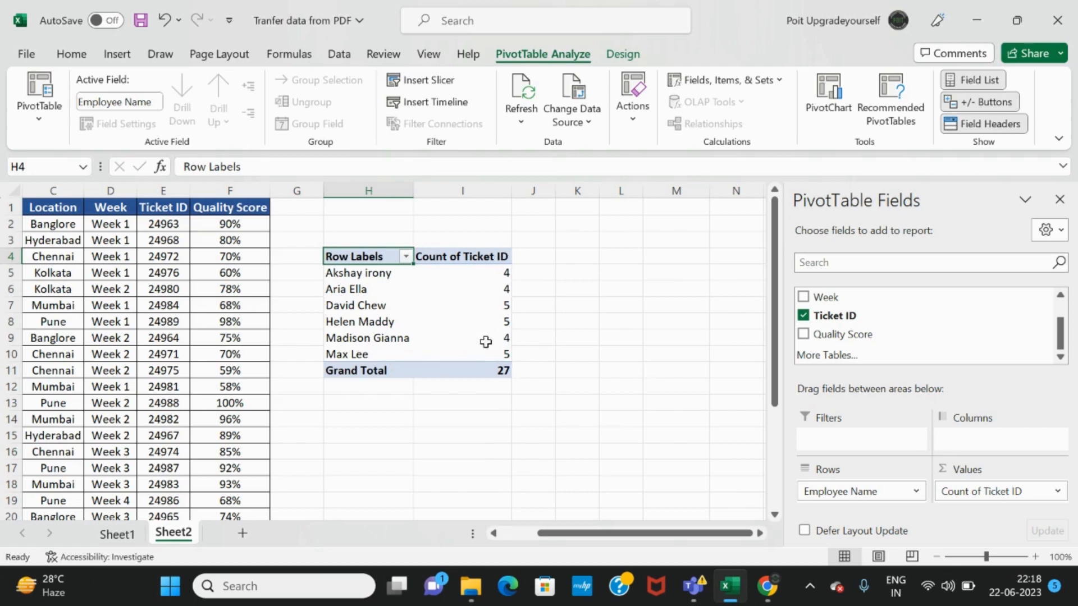
mouse_move(505, 355)
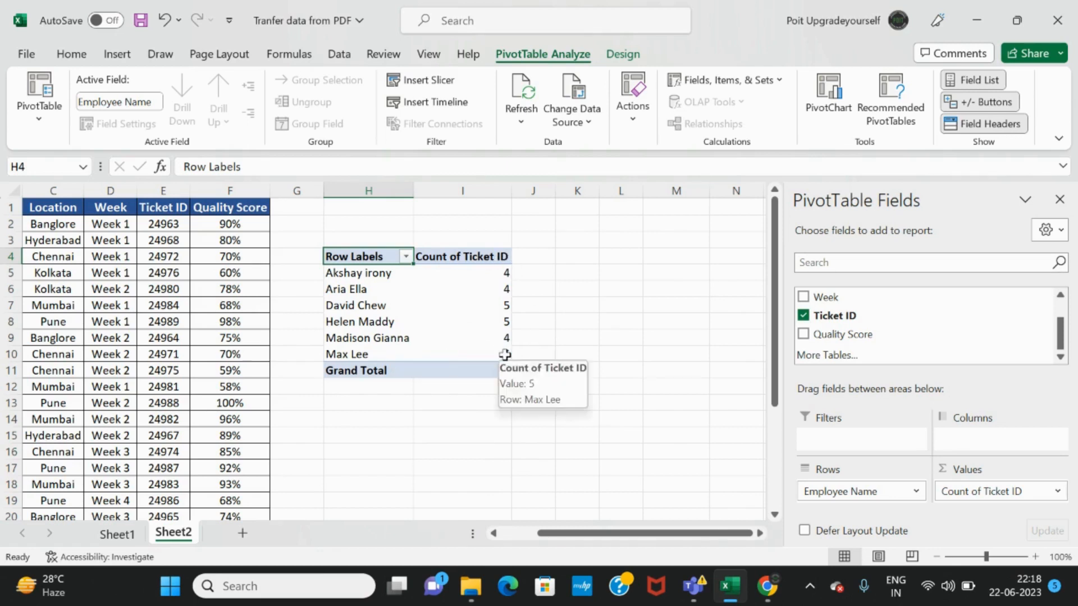
Step: Drill into the last employee's ticket count in I10 to list its underlying records on a new sheet
left_click(507, 355)
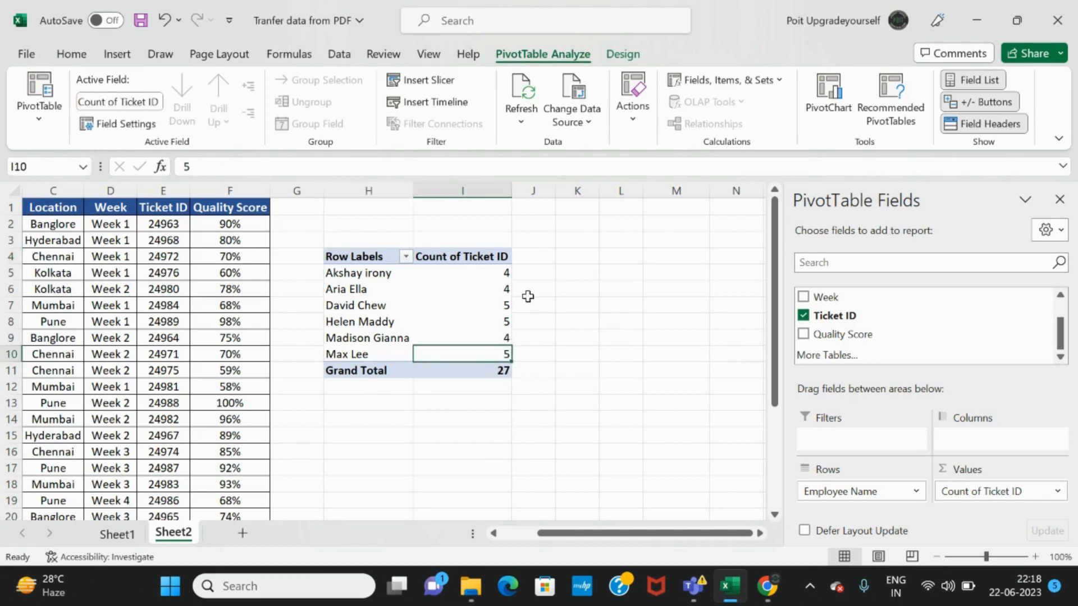
mouse_move(462, 311)
mouse_move(503, 354)
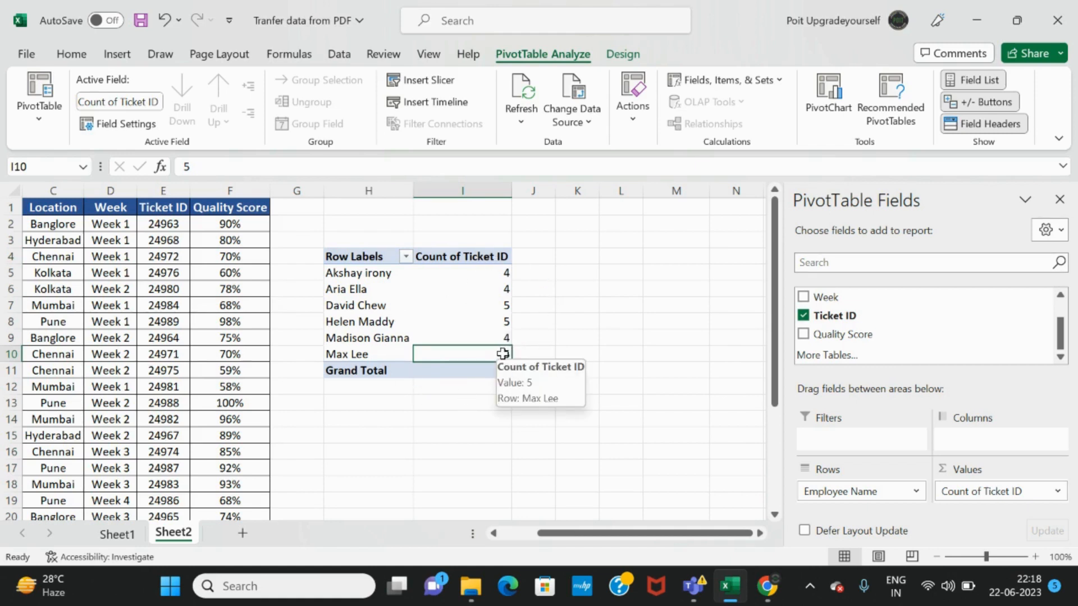
double_click(503, 354)
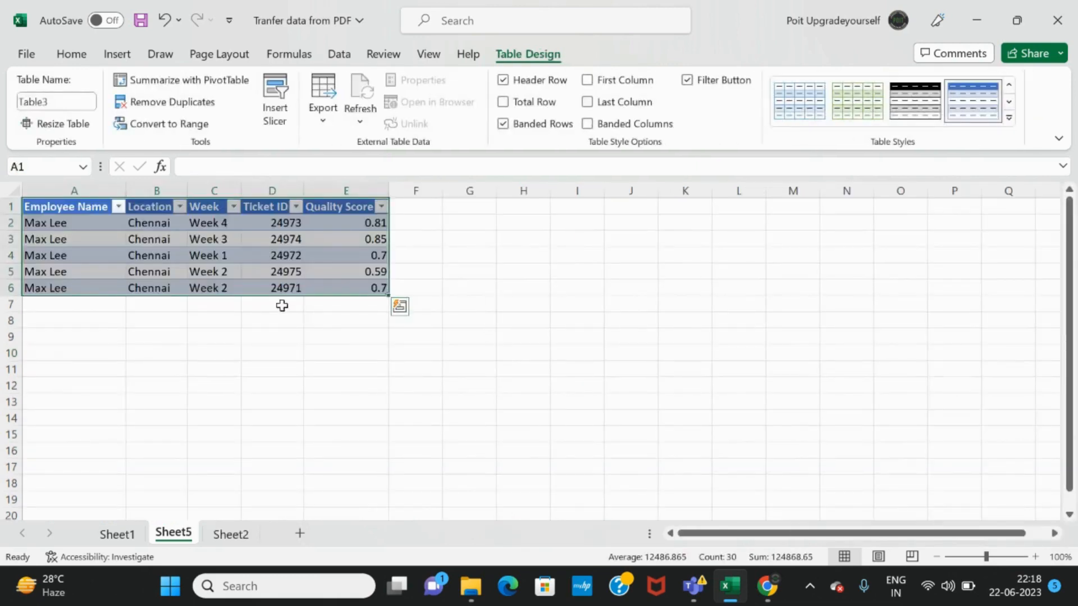
Step: Examine the Week and Ticket ID entries in the extracted detail table, and return to Sheet2
left_click(298, 342)
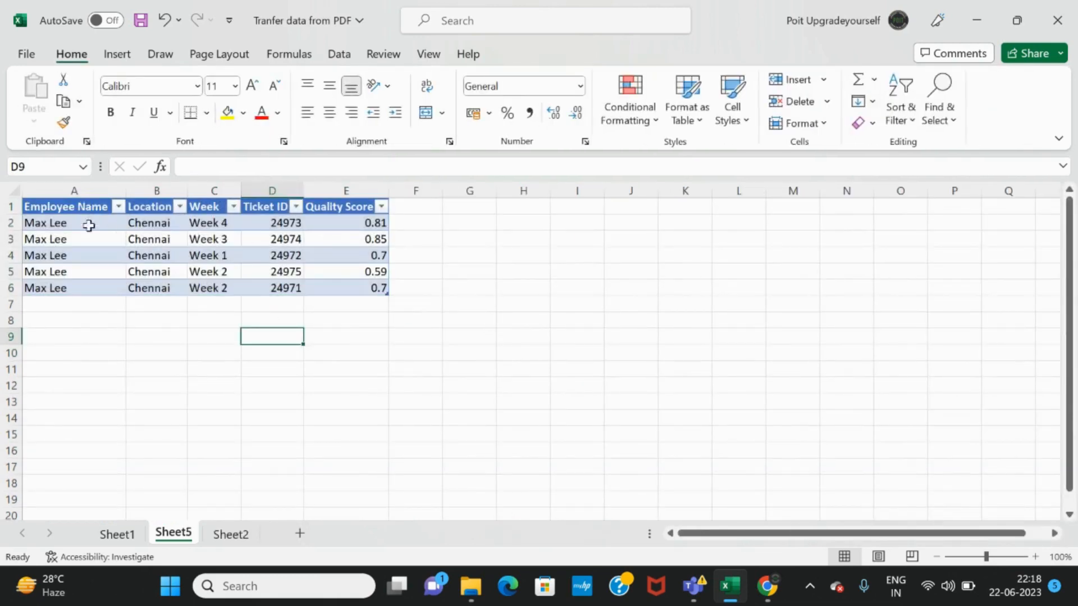
left_click(217, 223)
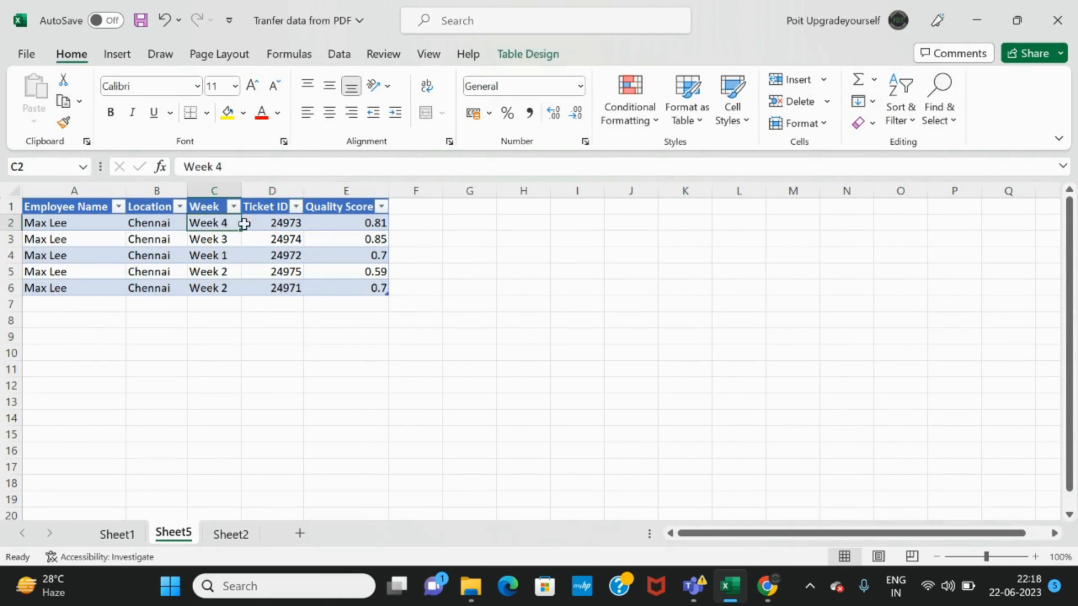
left_click(221, 239)
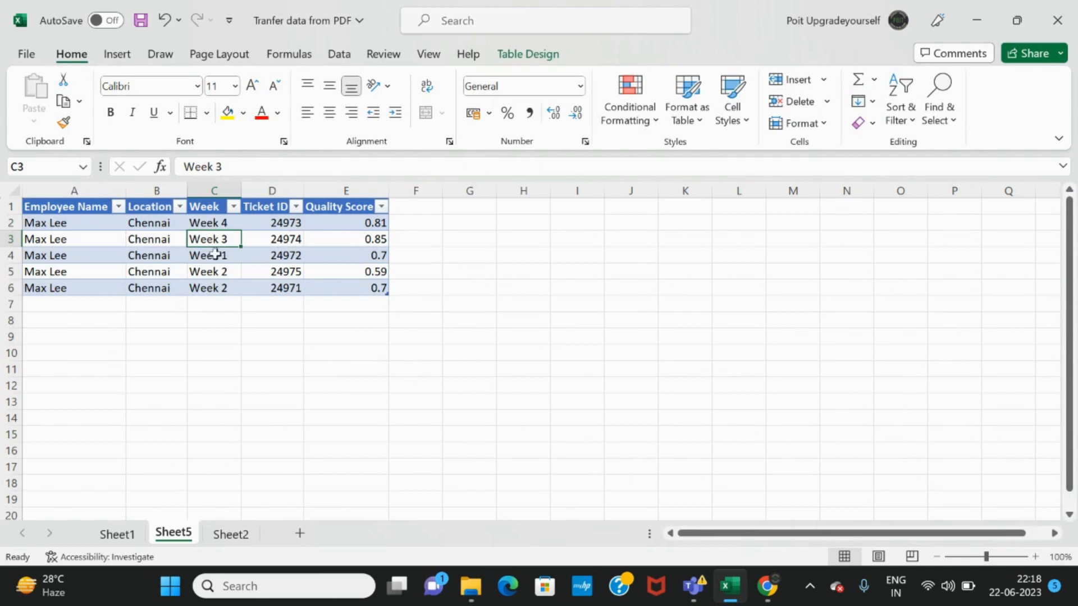
left_click(215, 254)
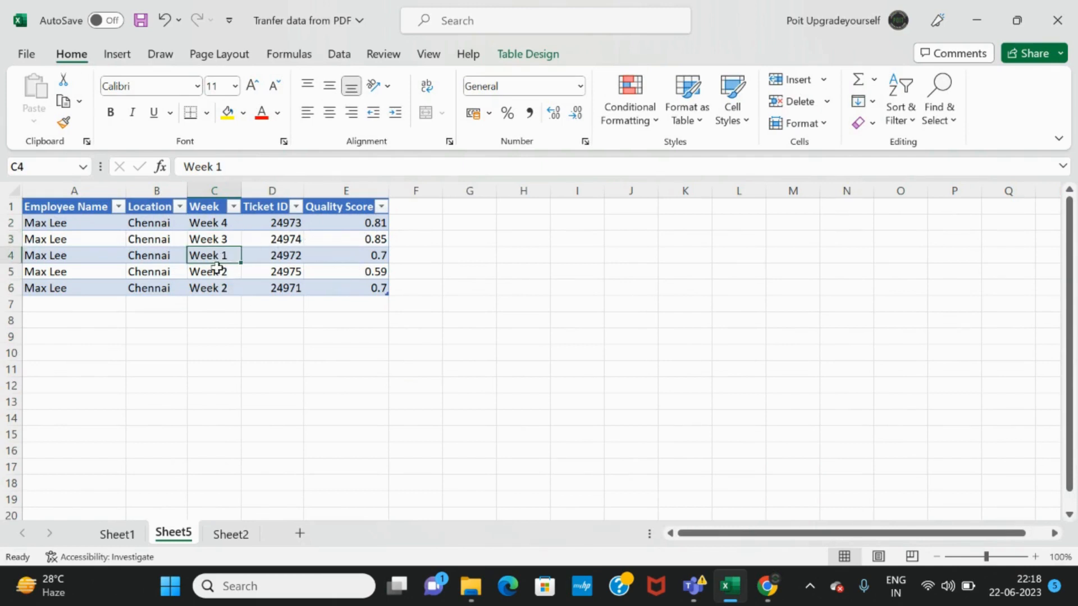
left_click_drag(216, 270, 219, 287)
left_click(307, 322)
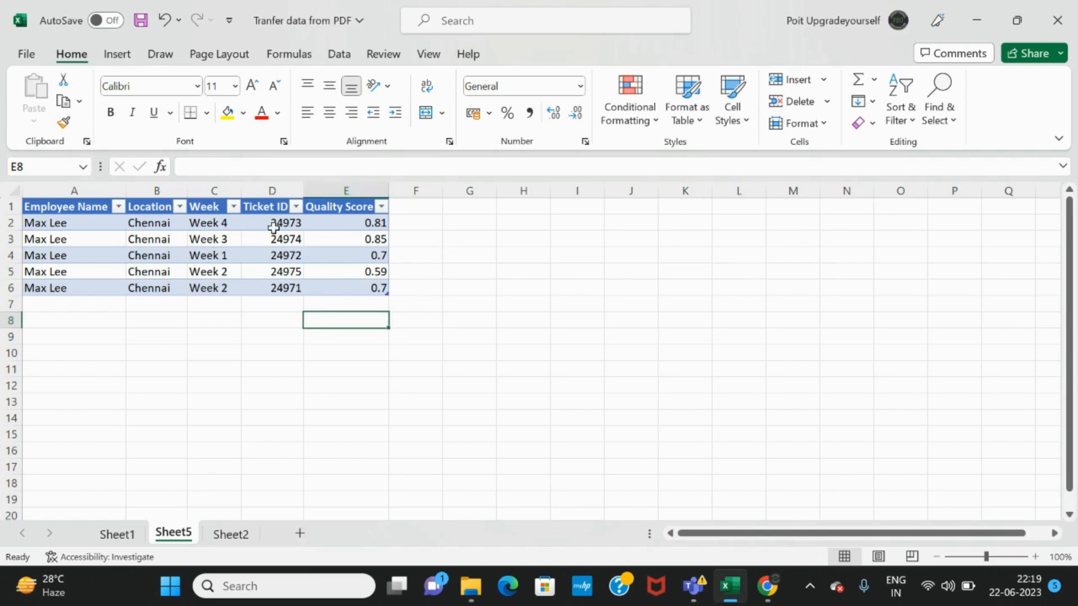
left_click_drag(275, 224, 279, 287)
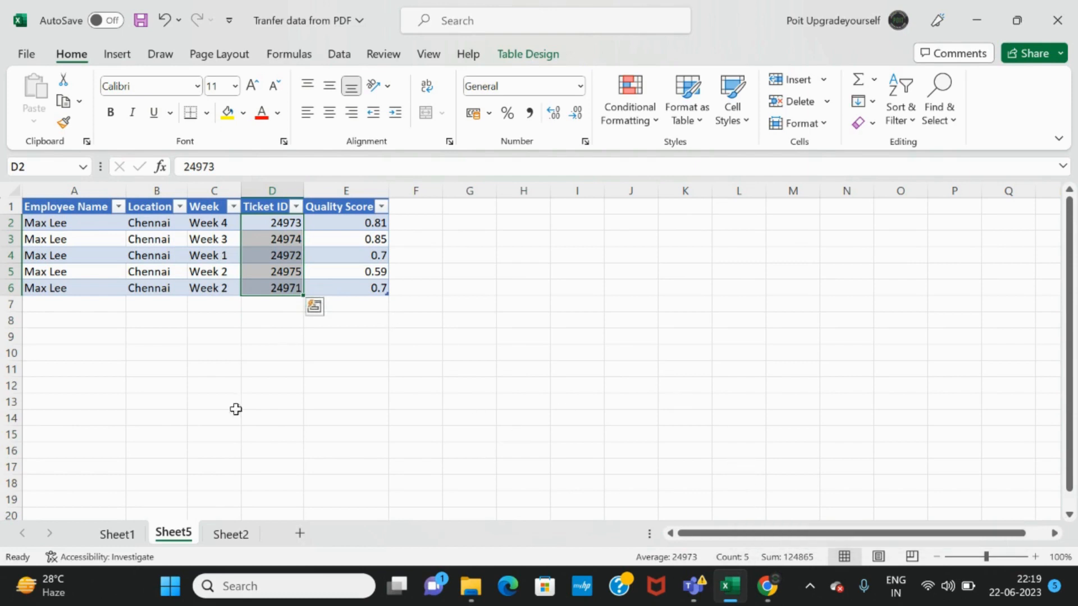
left_click(235, 534)
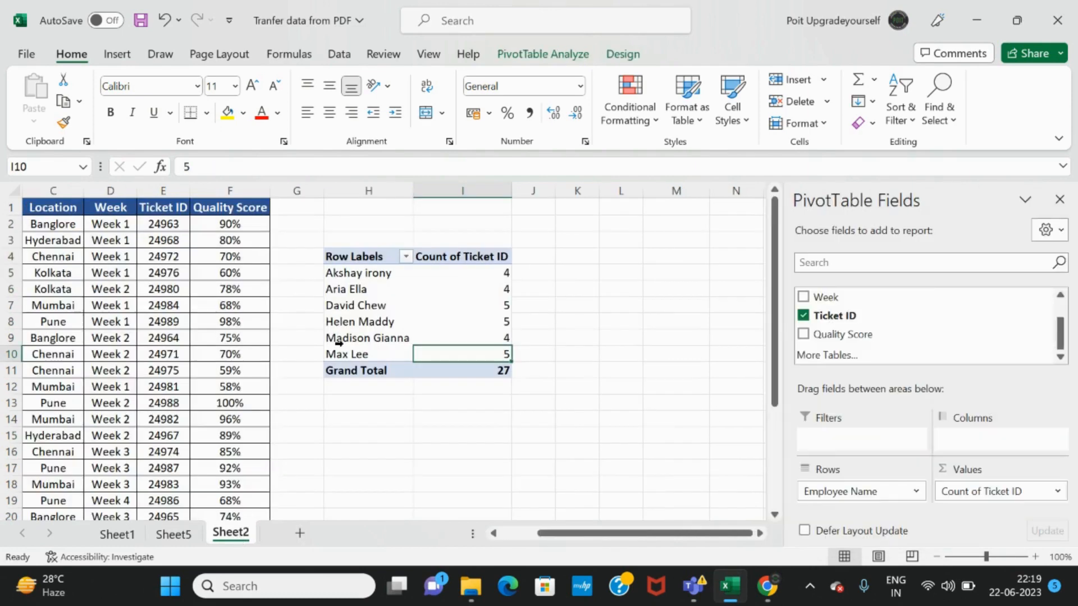
Step: Try splitting the ticket counts by Week across the columns, review the weekly breakdown, and take Week out again
left_click(561, 320)
left_click(484, 306)
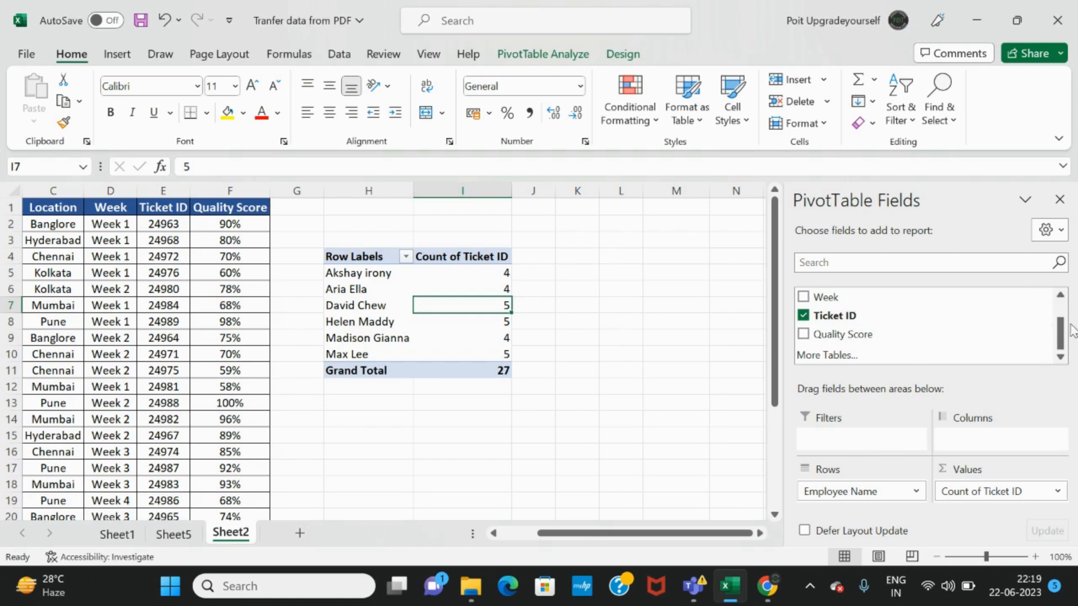
left_click_drag(1063, 337, 1062, 322)
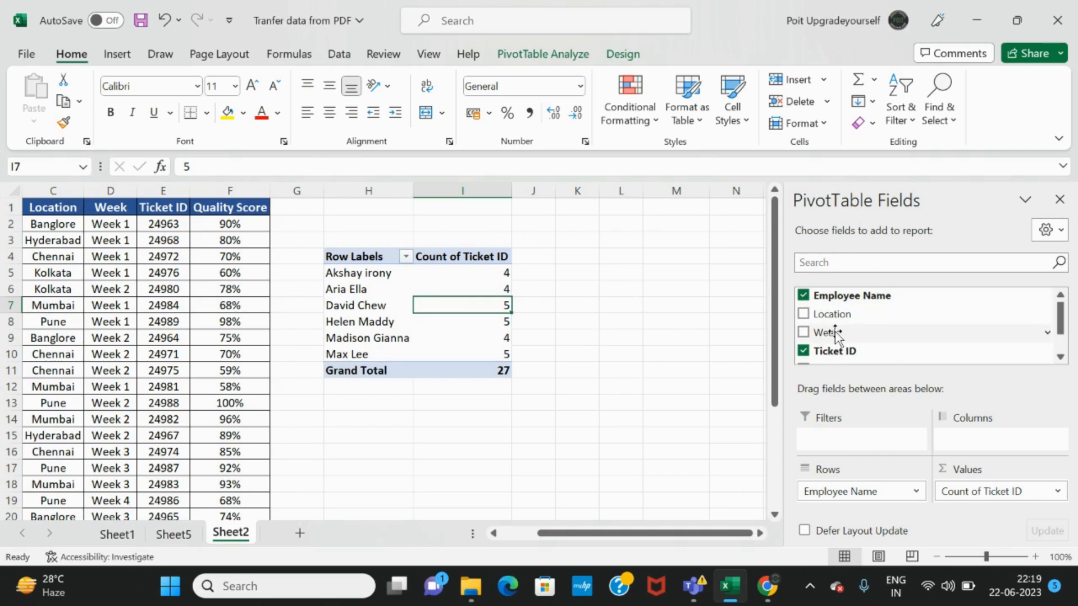
left_click_drag(836, 334, 978, 441)
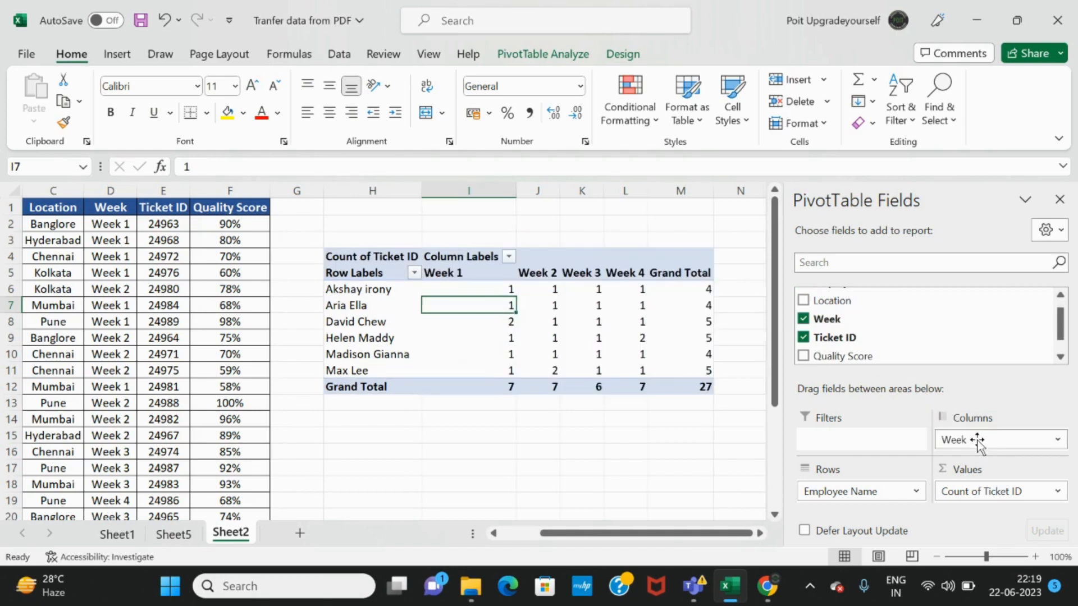
left_click(473, 440)
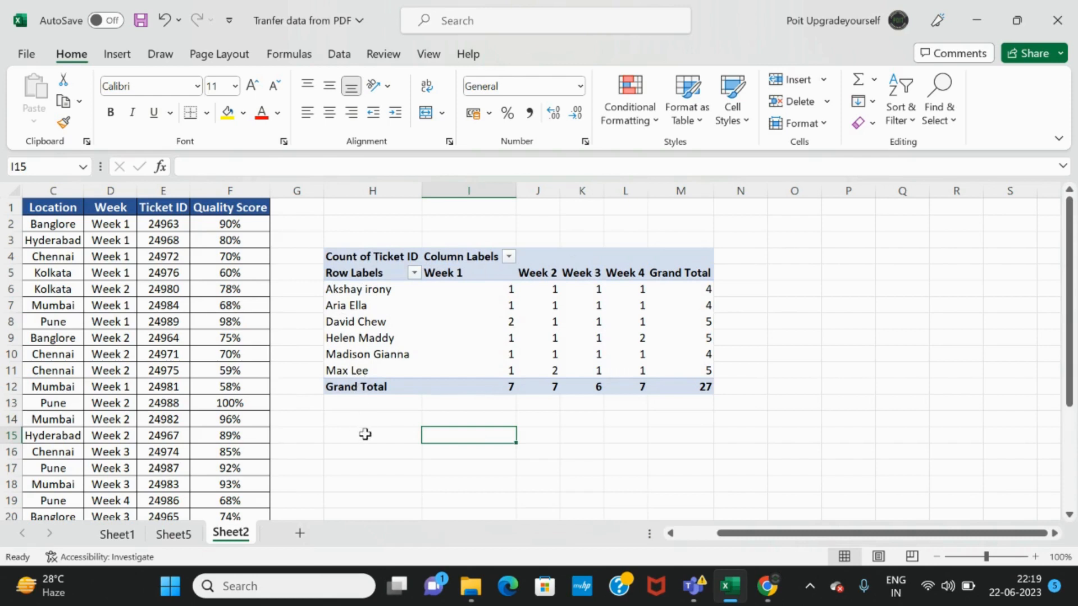
left_click(364, 321)
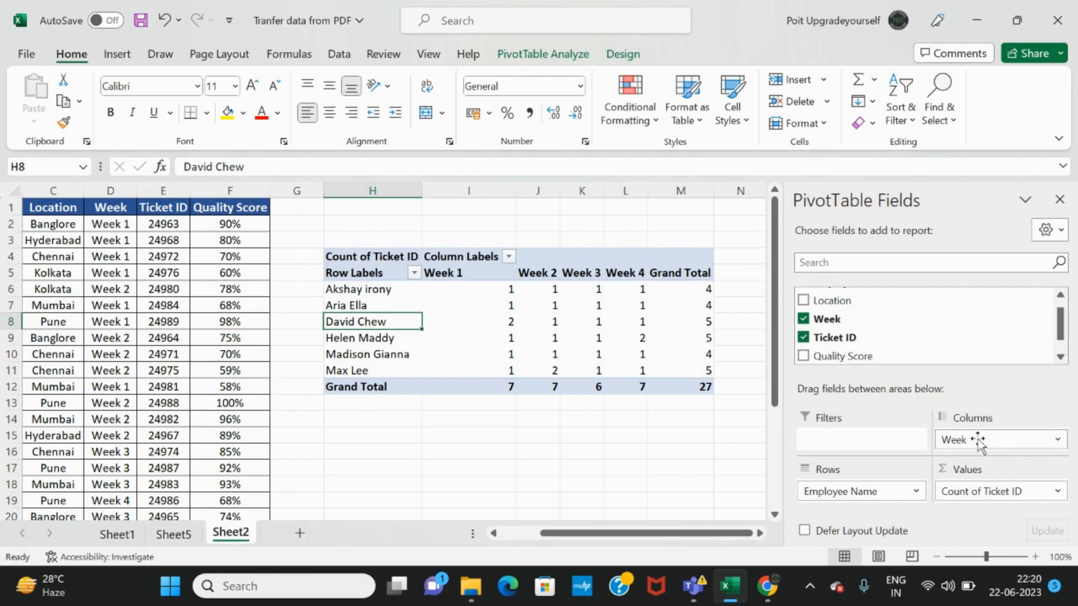
left_click_drag(977, 441, 908, 321)
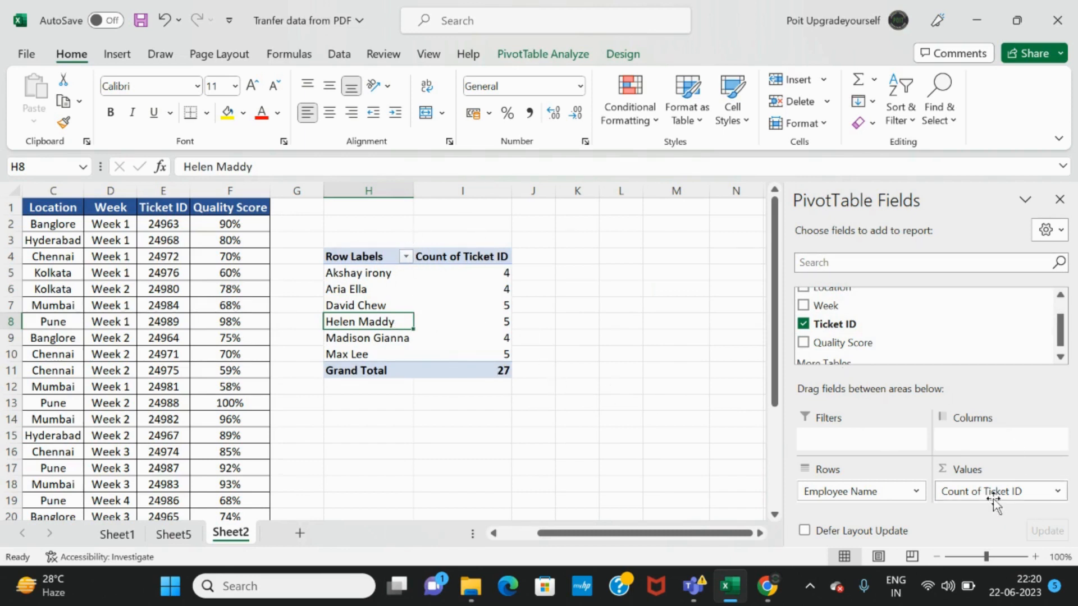
Step: Replace the Ticket ID count with the Quality Score field in the PivotTable's values
left_click_drag(991, 497, 914, 332)
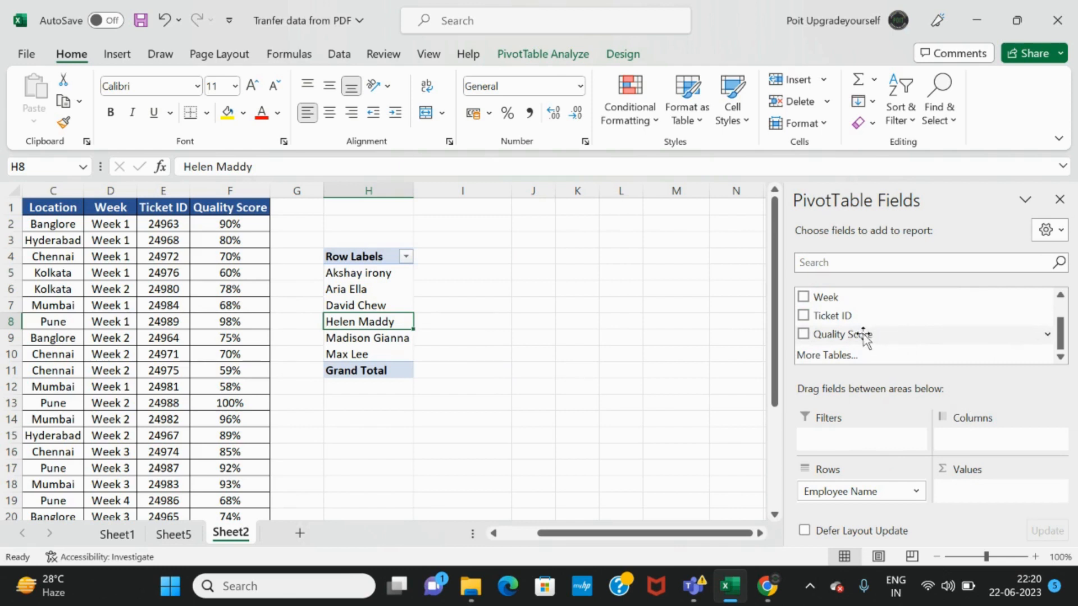
left_click_drag(864, 336, 975, 492)
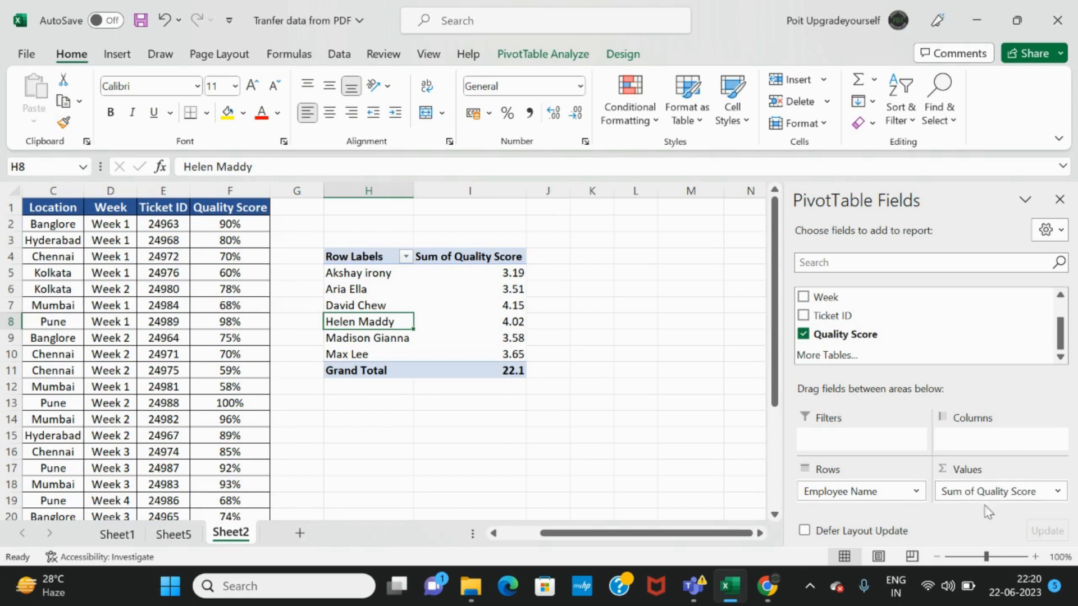
Step: Summarize Quality Score by Average and format it as Percentage with 0 decimal places
left_click(1058, 492)
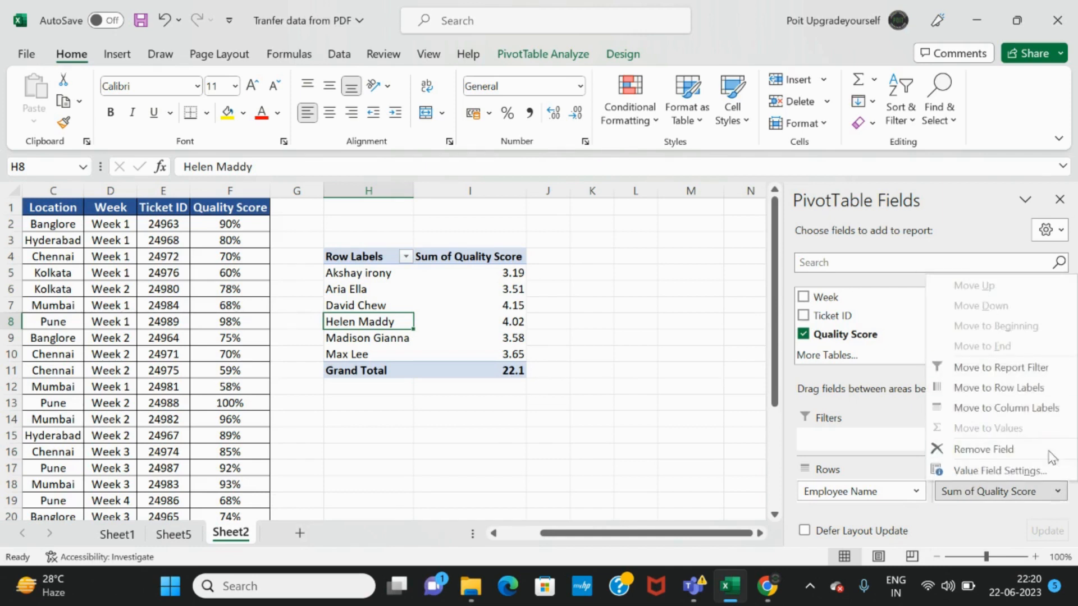
left_click(984, 474)
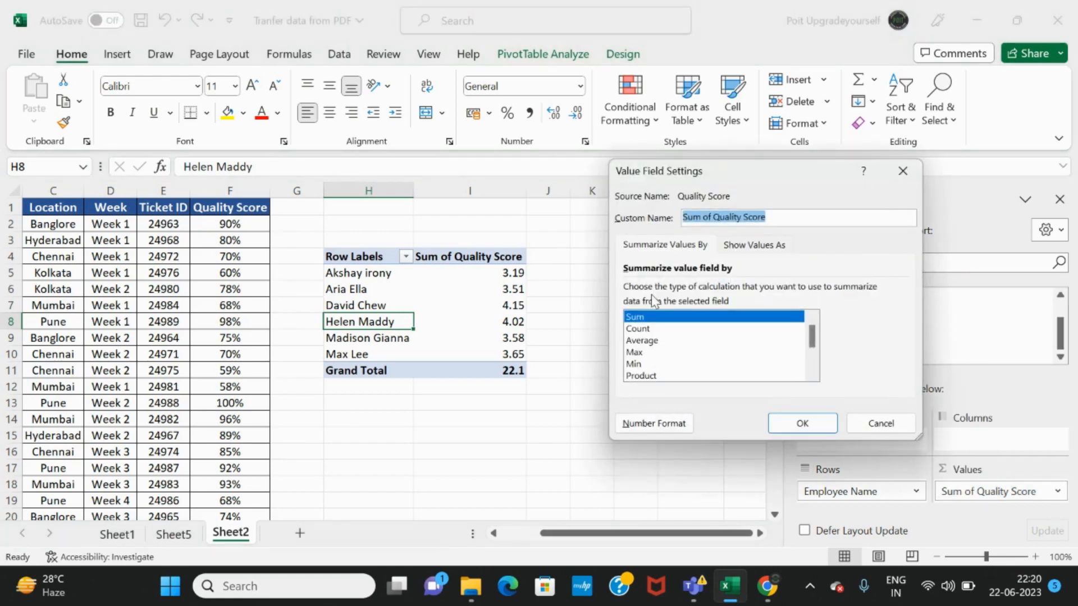
left_click(655, 342)
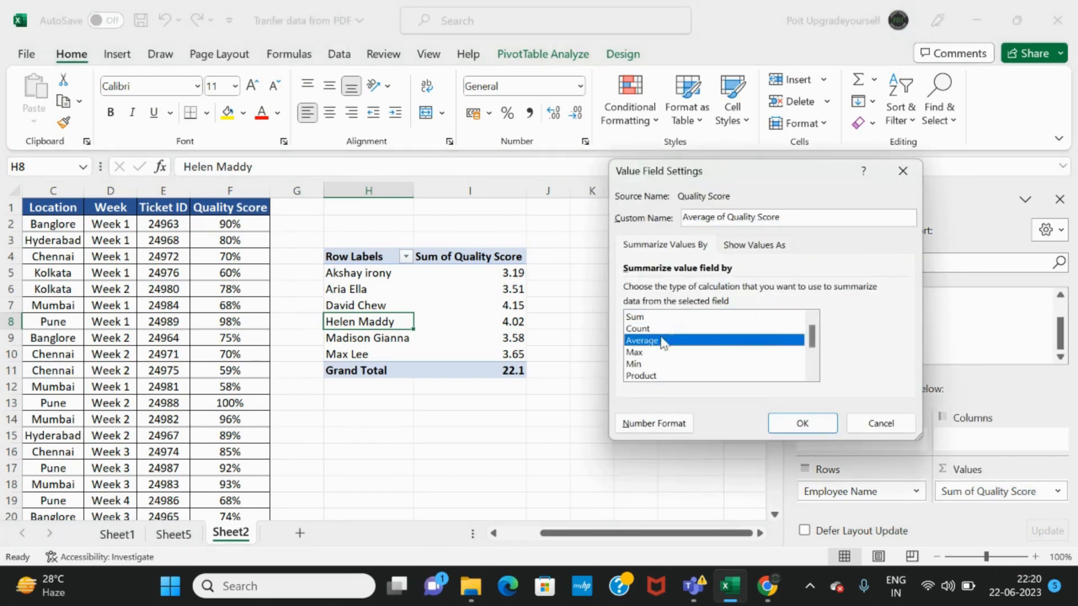
left_click(681, 423)
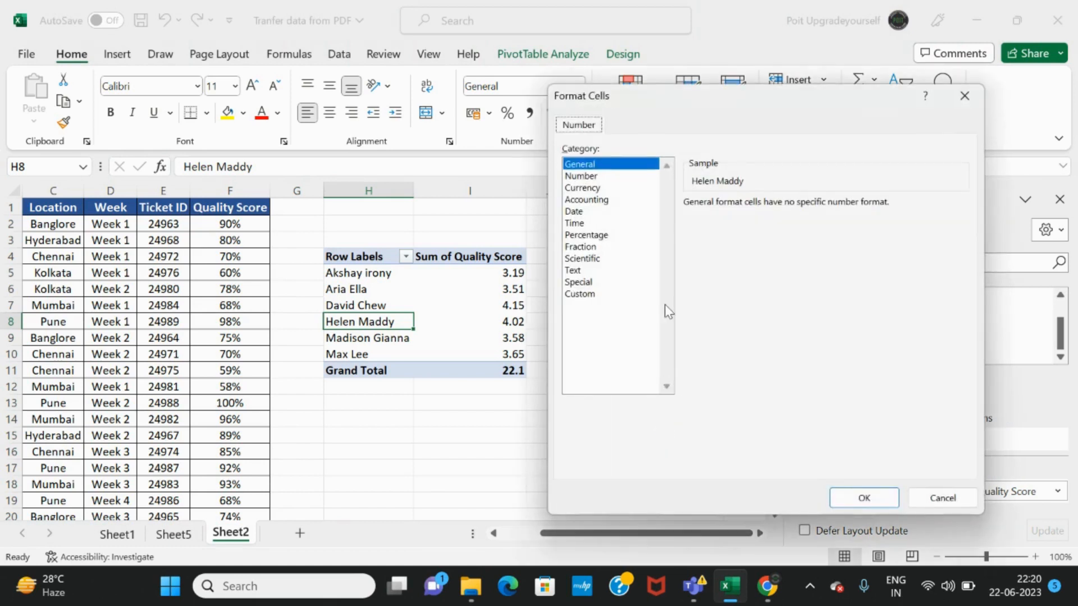
left_click(587, 235)
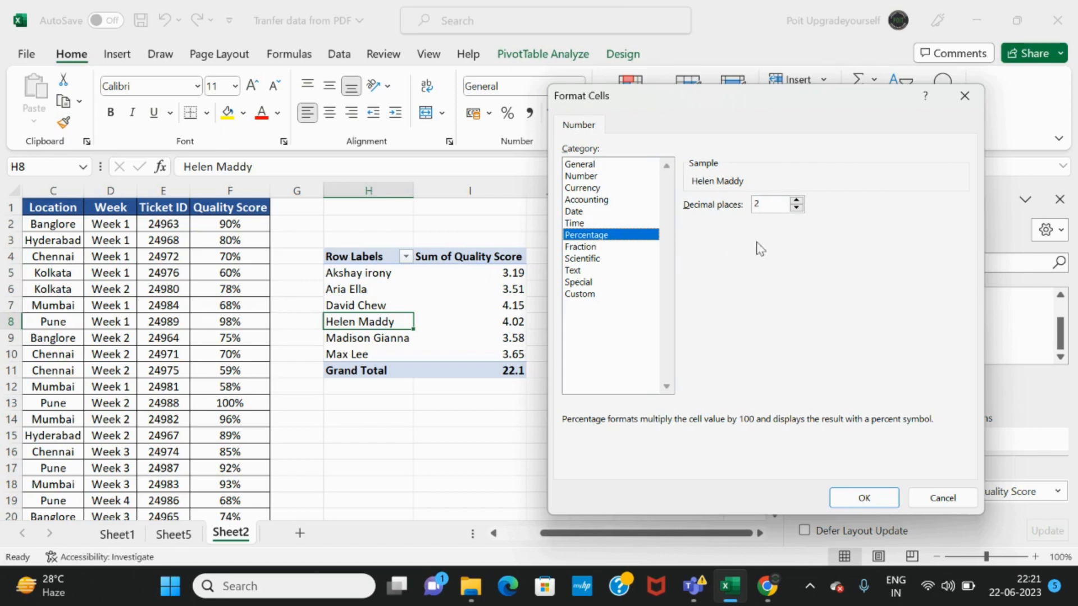
left_click(802, 209)
left_click(865, 498)
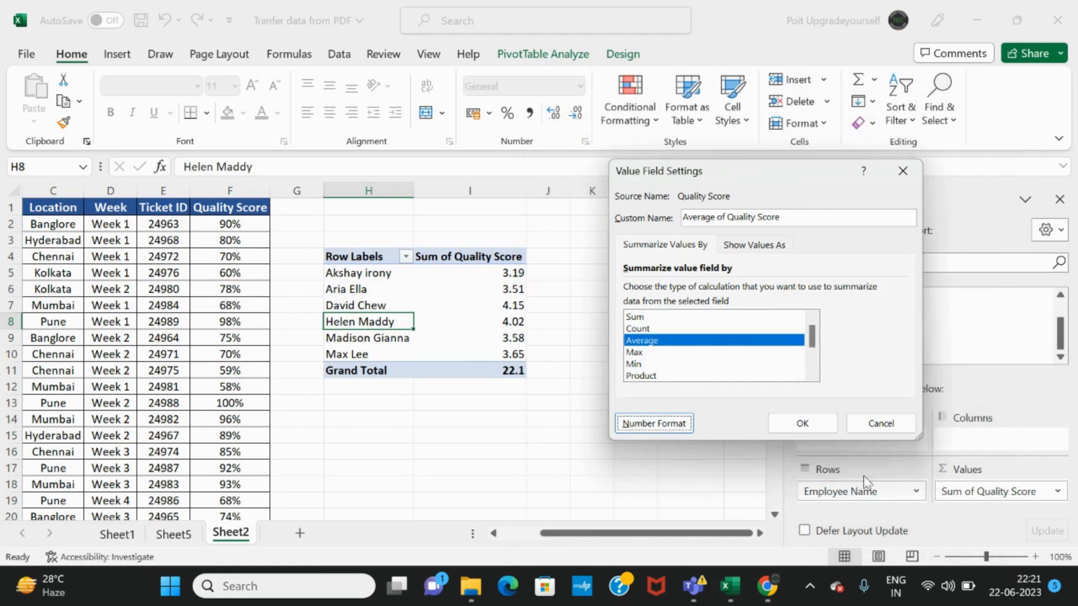
left_click(808, 428)
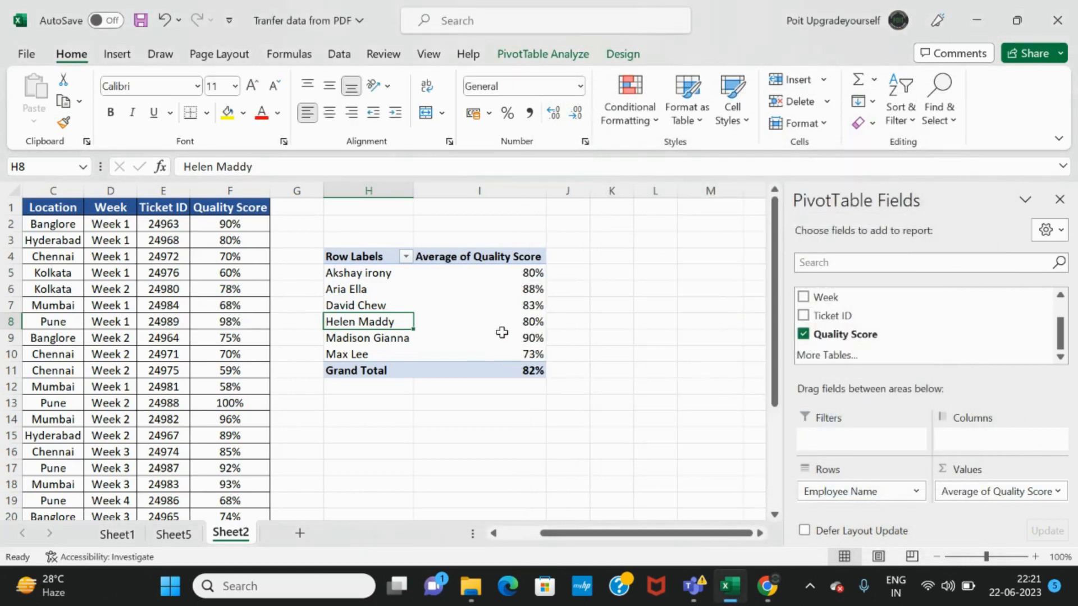
Step: Review the average quality score of each employee in the PivotTable, including the last employee's row
left_click(532, 288)
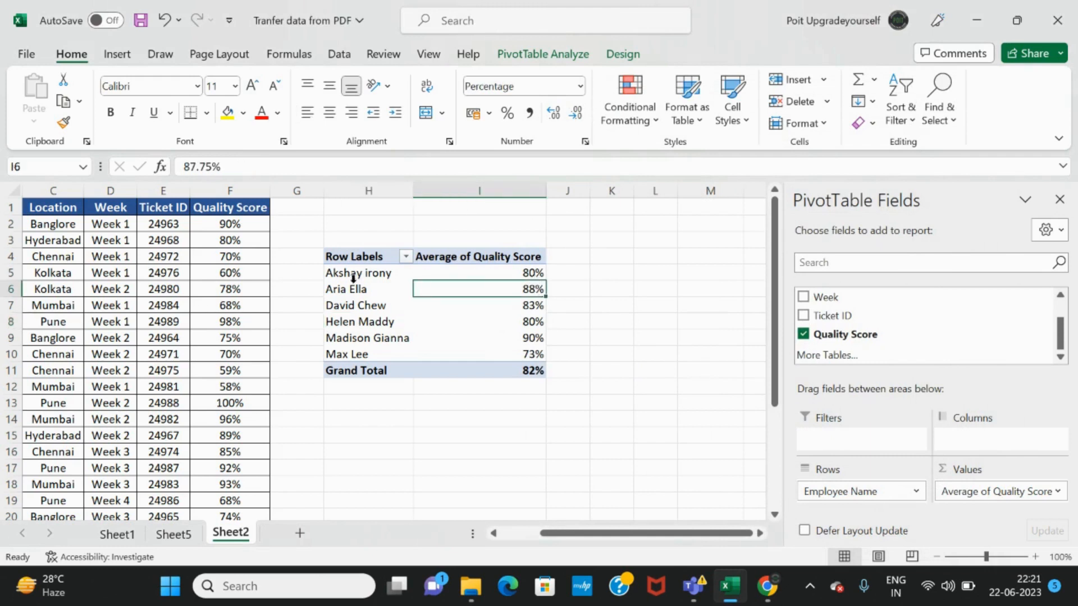
left_click_drag(363, 274, 508, 365)
left_click(578, 339)
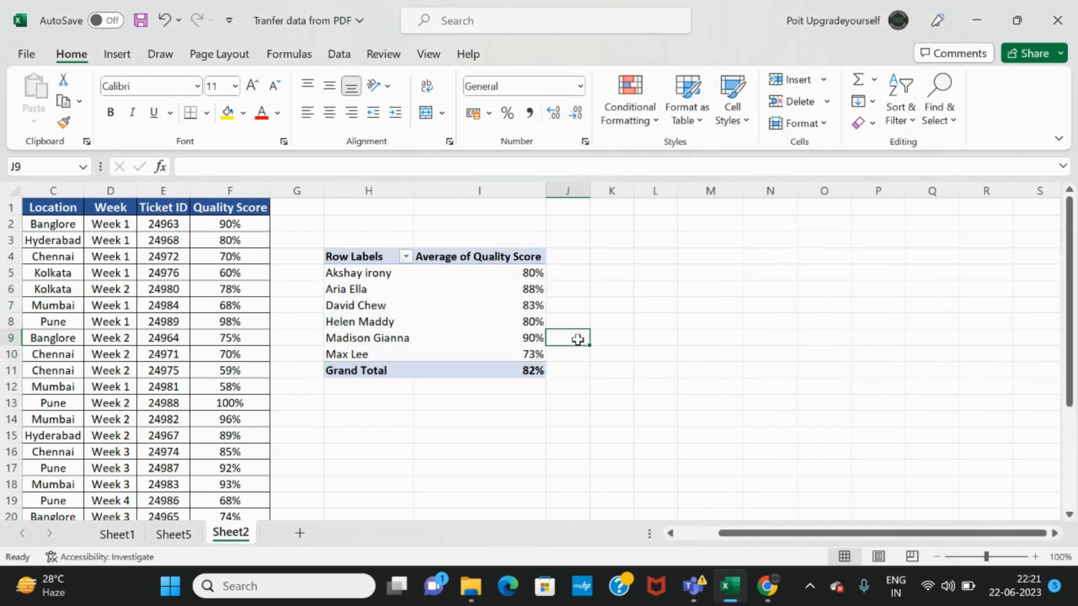
left_click(415, 316)
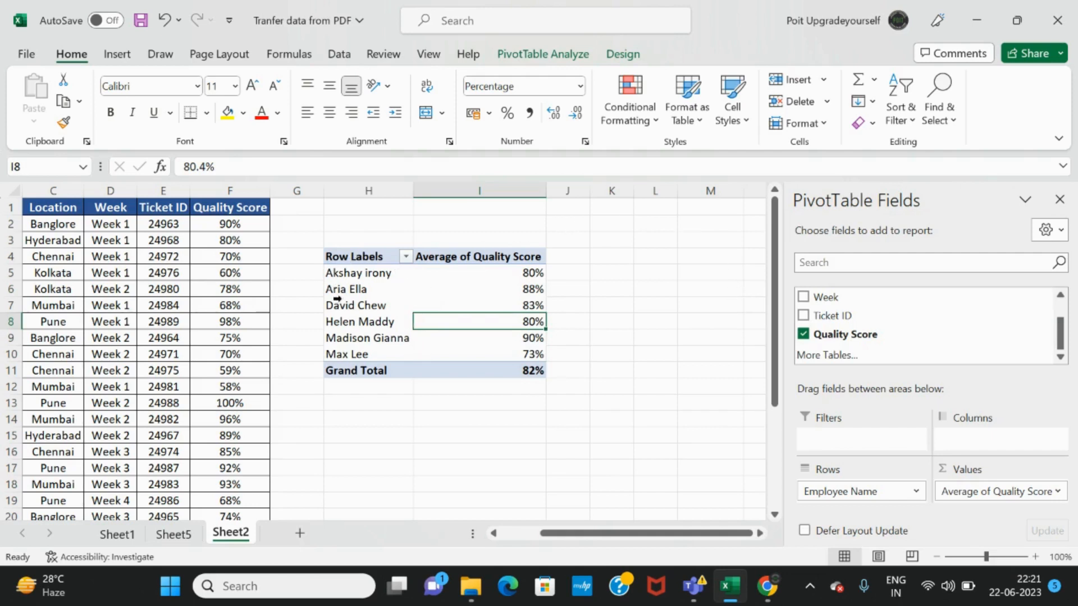
left_click(349, 357)
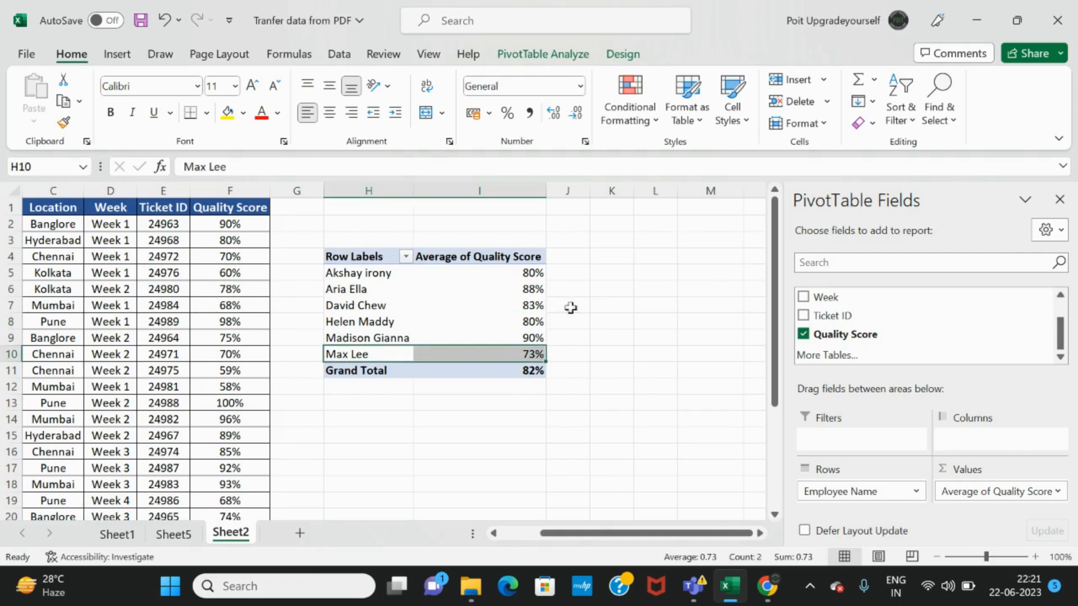
left_click(611, 367)
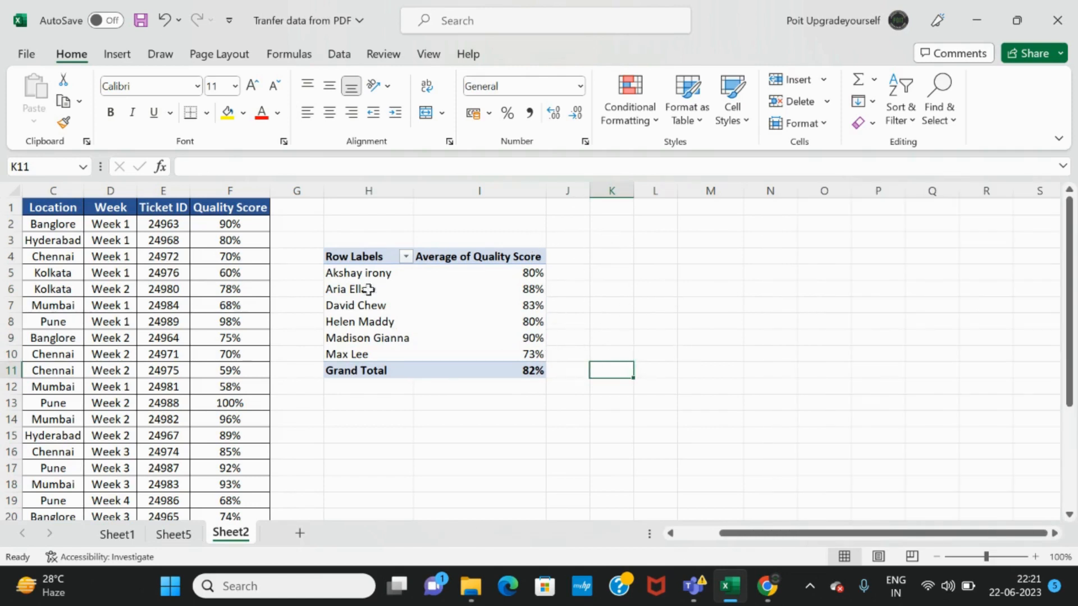
Step: Add the Week field to the PivotTable's columns and check the Week 1 grand total of the average quality scores
left_click(534, 337)
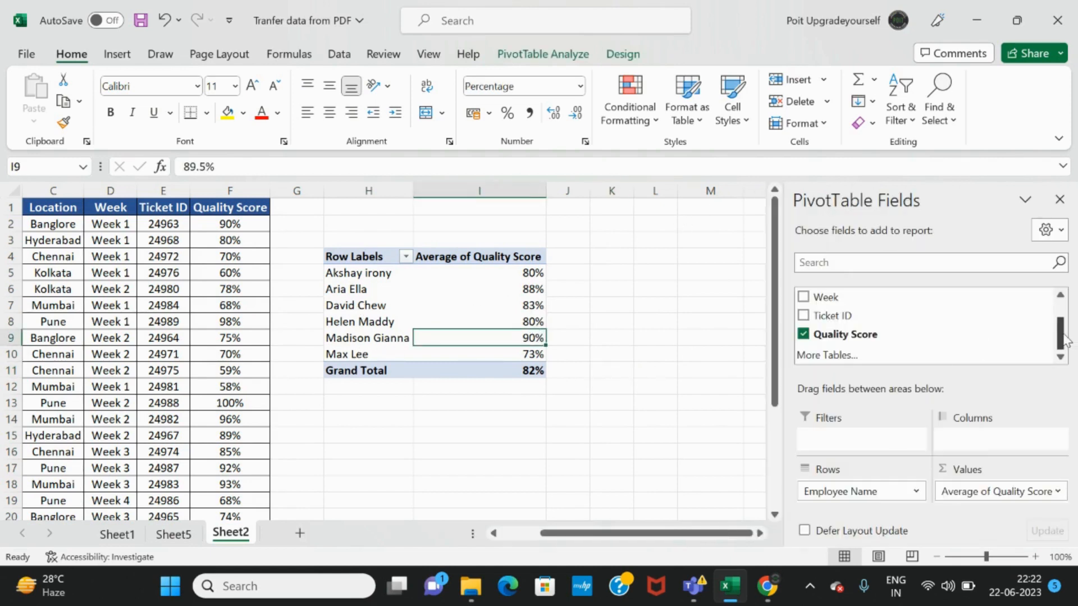
scroll(1061, 337, "up", 1)
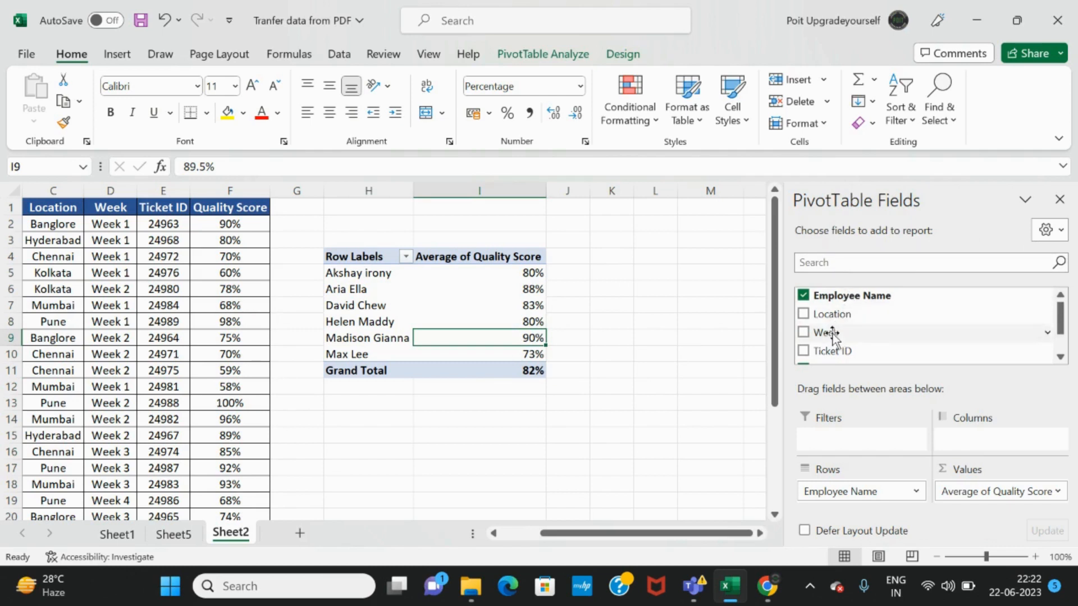
left_click_drag(834, 336, 969, 439)
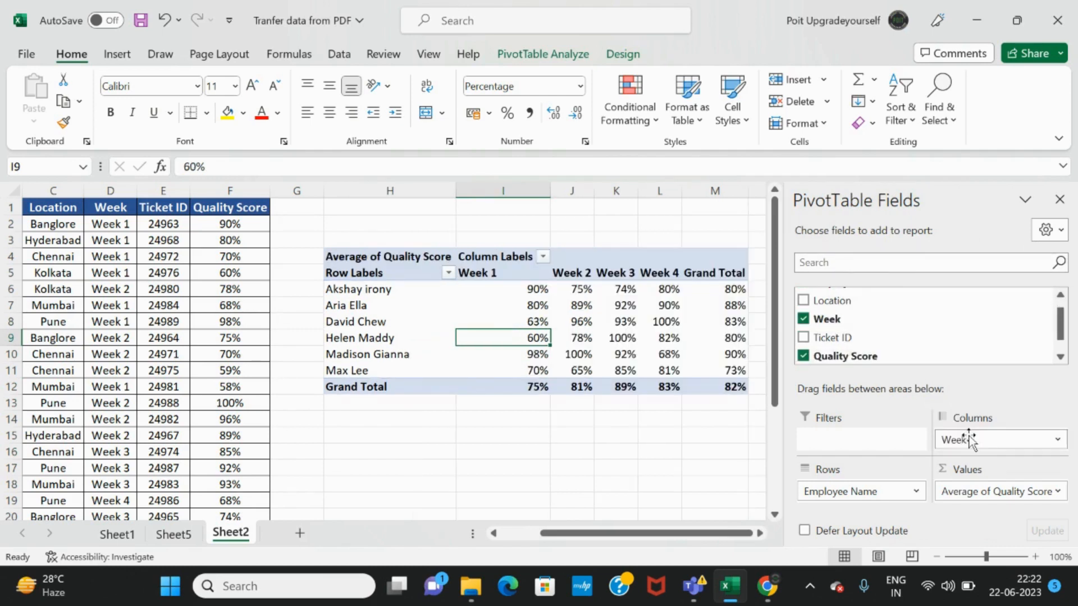
left_click(515, 424)
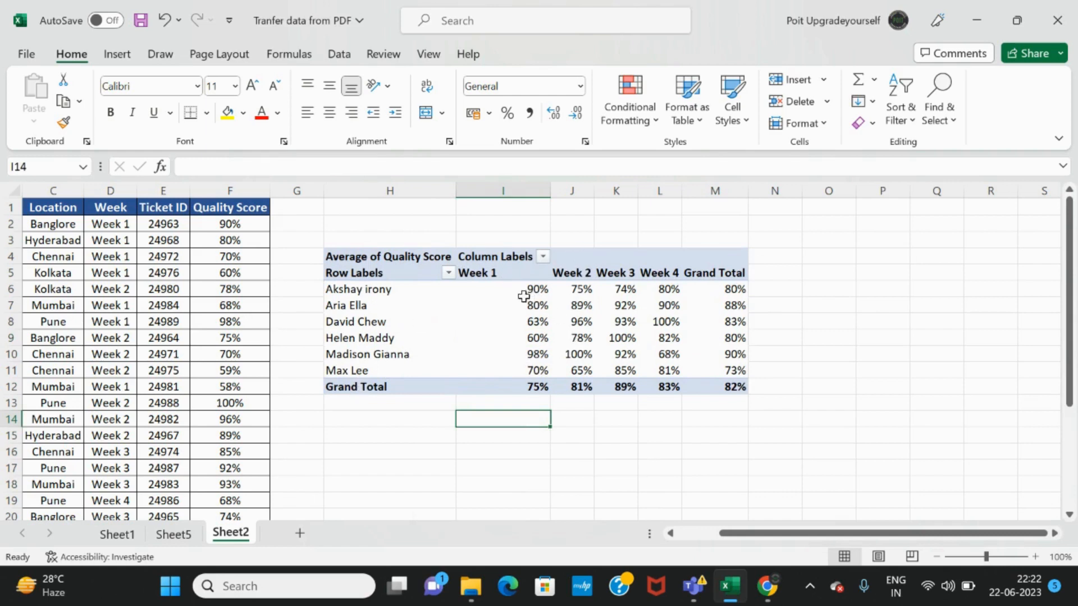
left_click(537, 386)
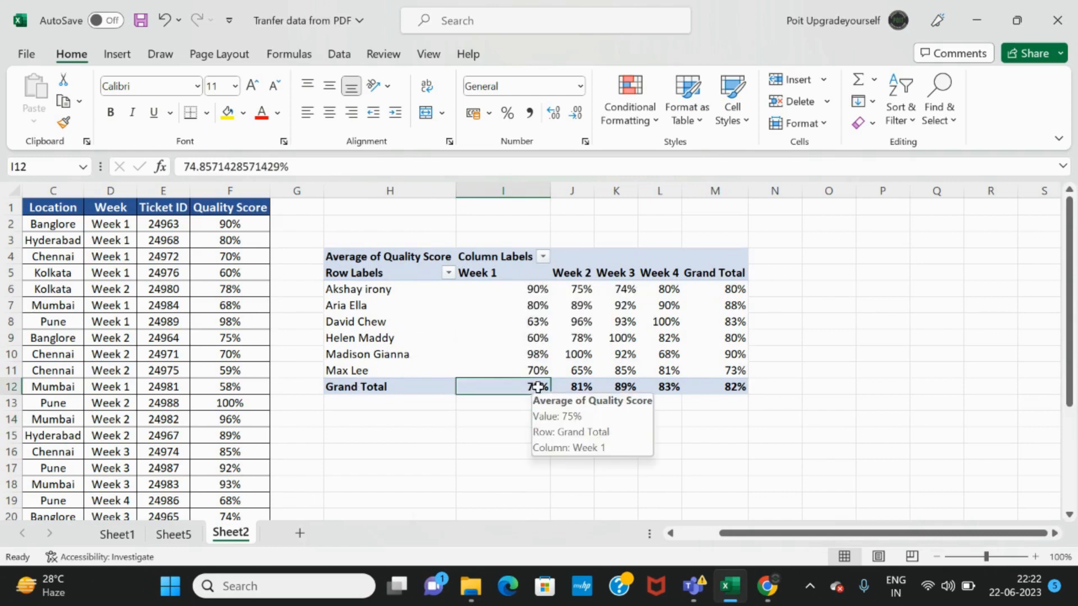
Step: Review the weekly average quality scores per employee and the Grand Total column in the PivotTable
left_click(735, 437)
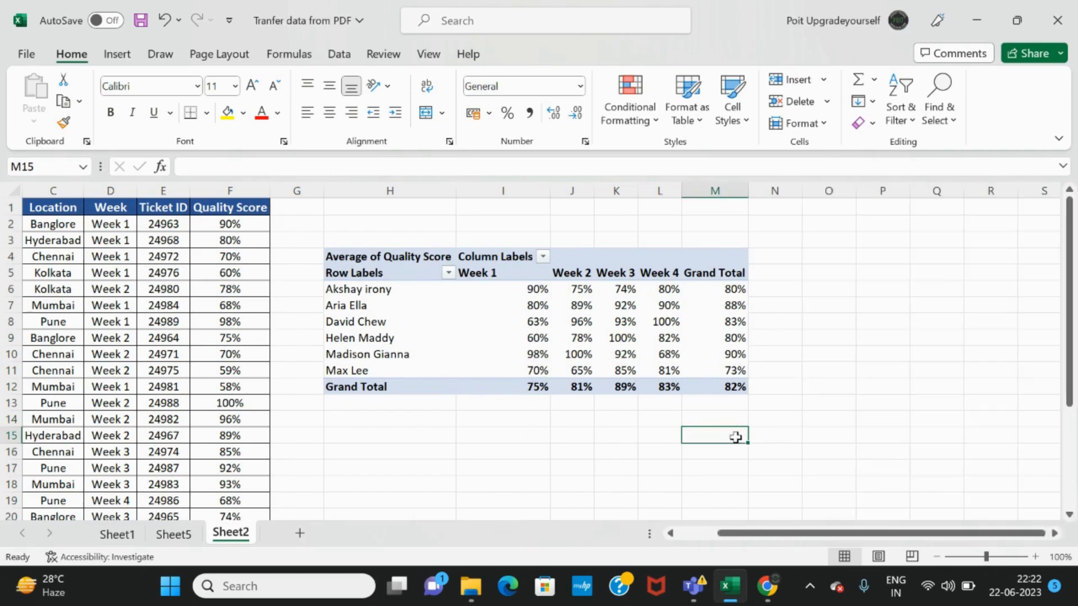
left_click(737, 289)
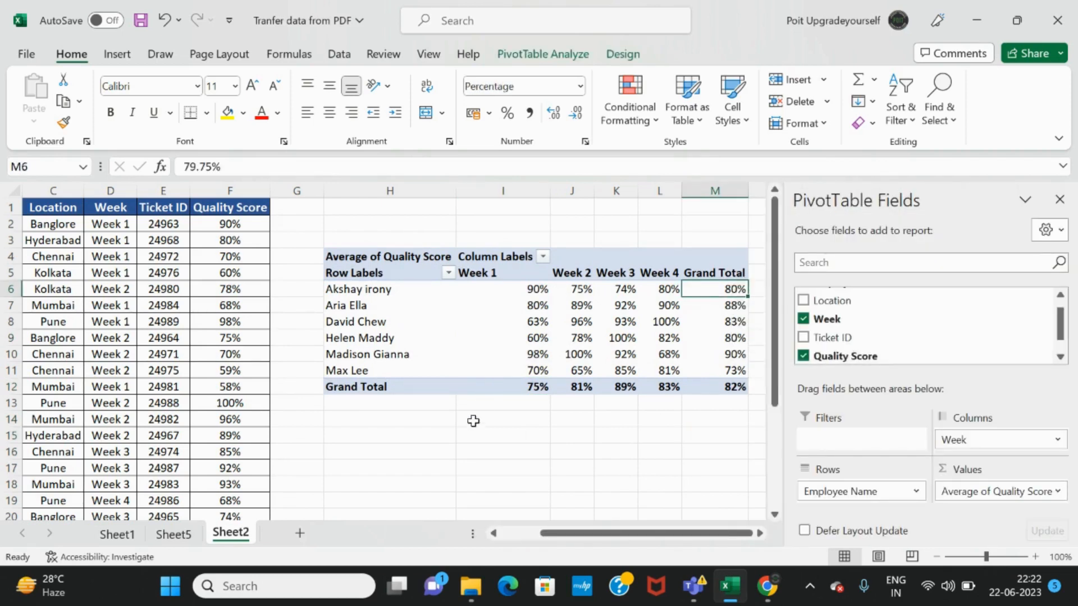
left_click(413, 355)
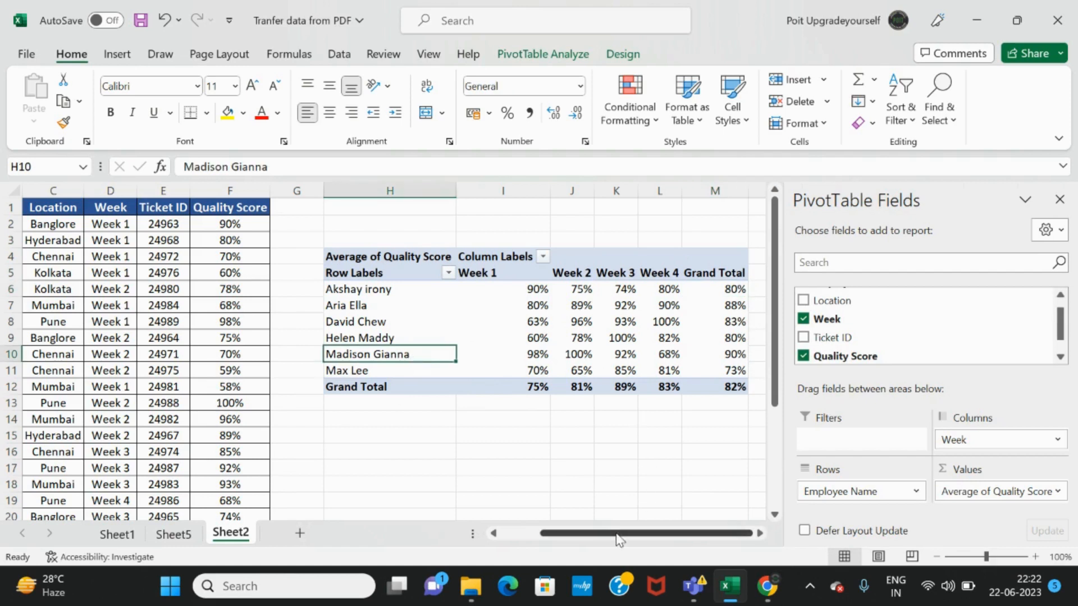
left_click_drag(613, 532, 641, 534)
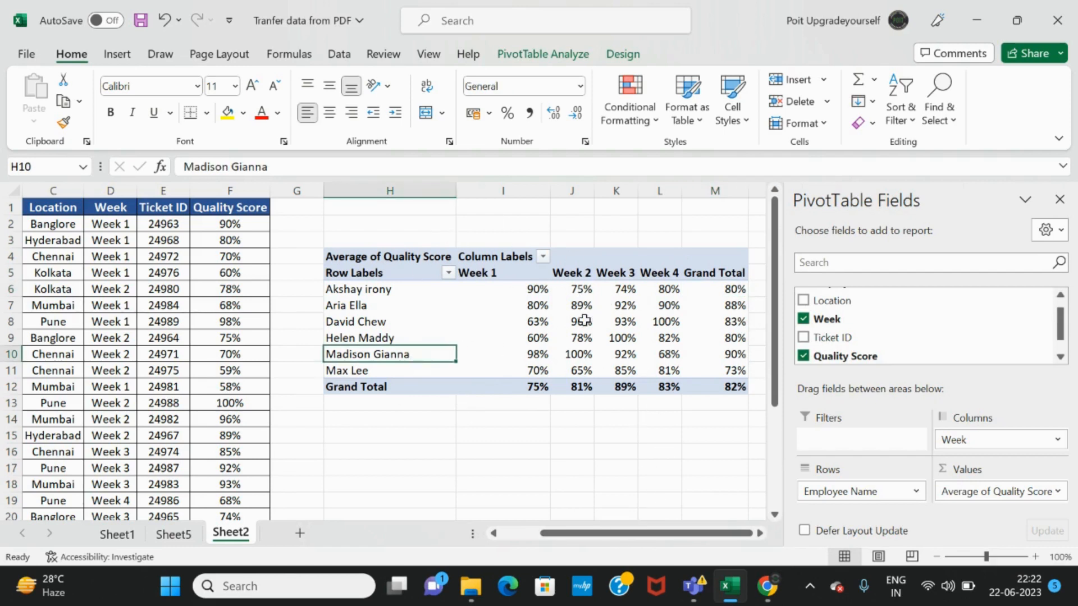
left_click(503, 301)
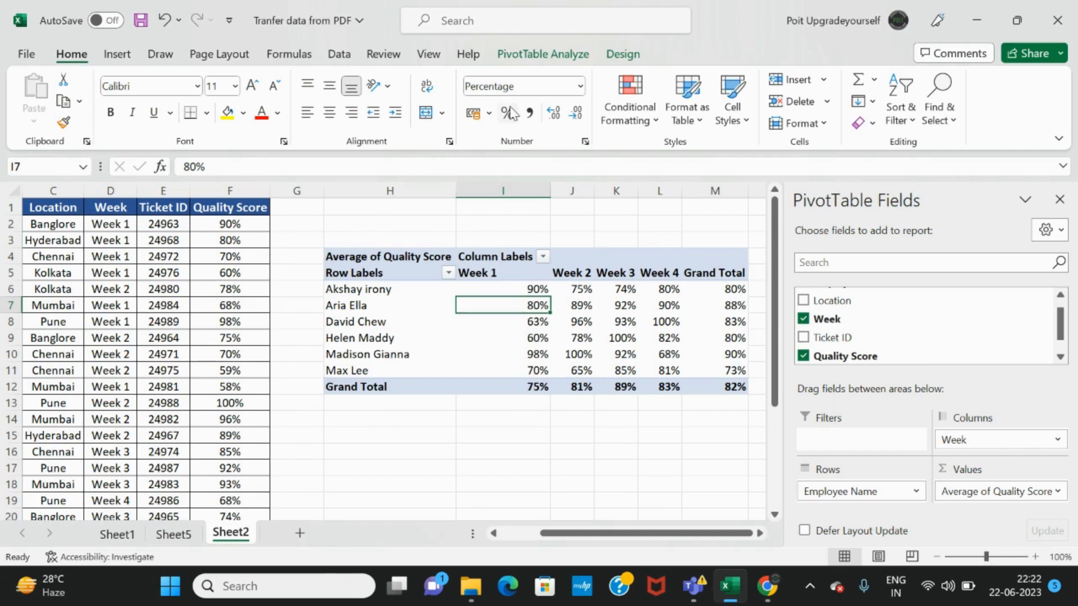
left_click(601, 335)
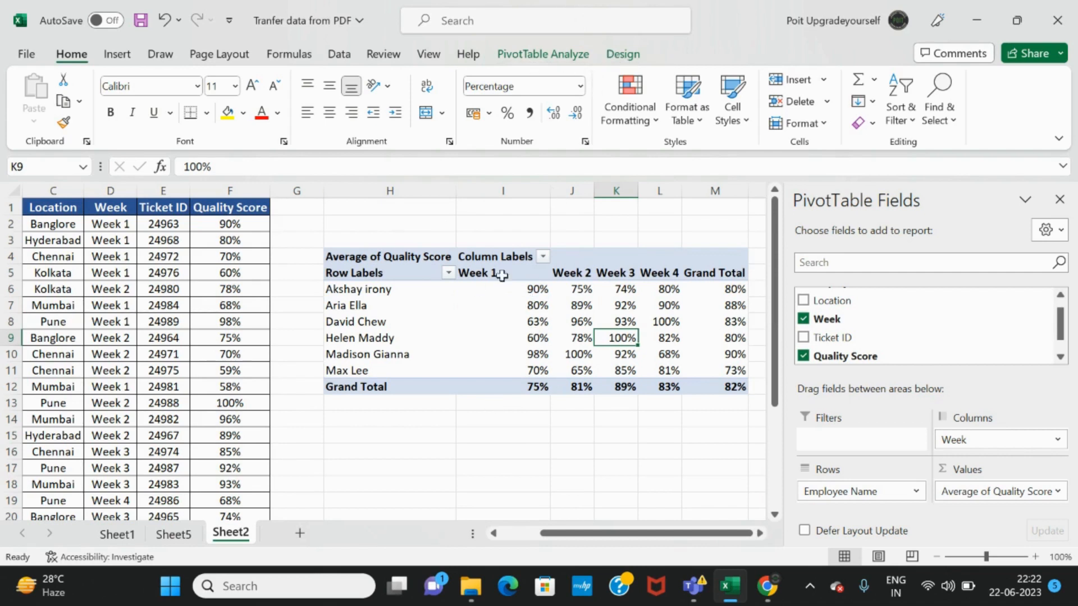
left_click(492, 449)
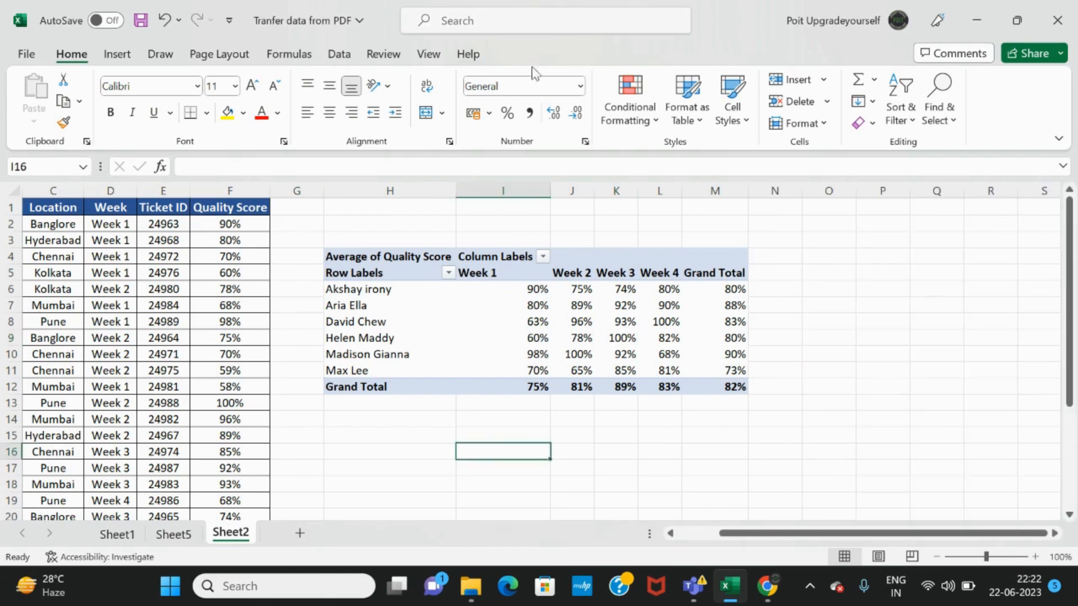
Step: Apply the Brown, Pivot Style Dark 3 style to the PivotTable
left_click(540, 320)
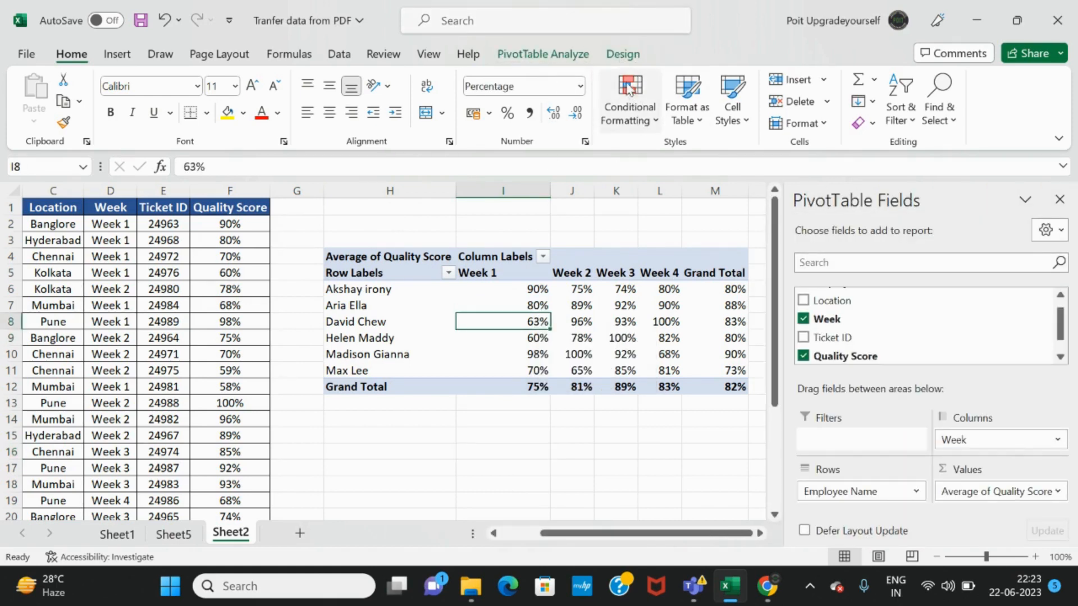
left_click(628, 56)
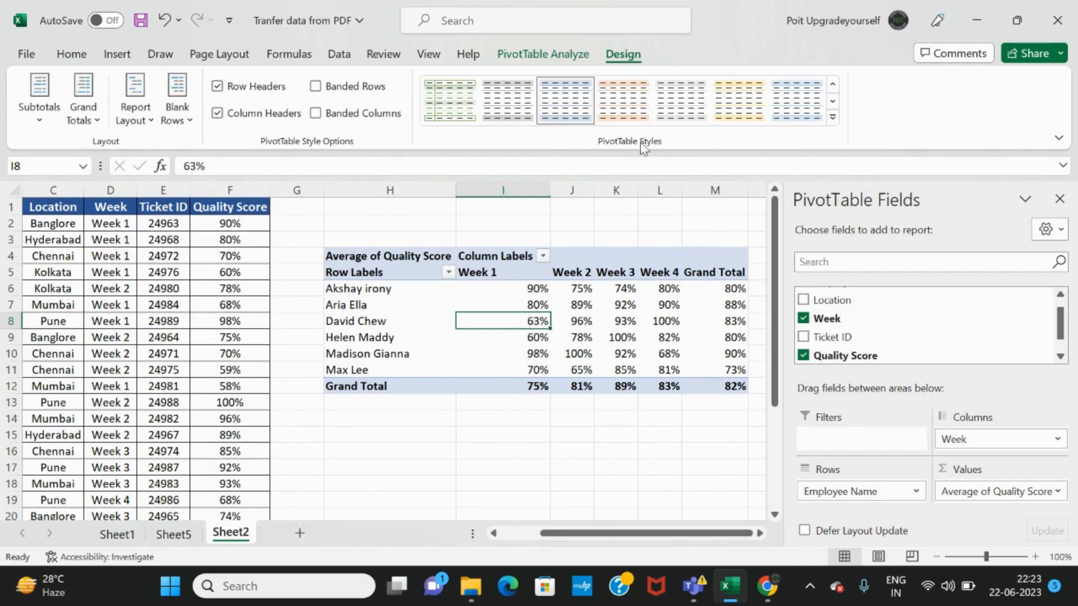
left_click(833, 118)
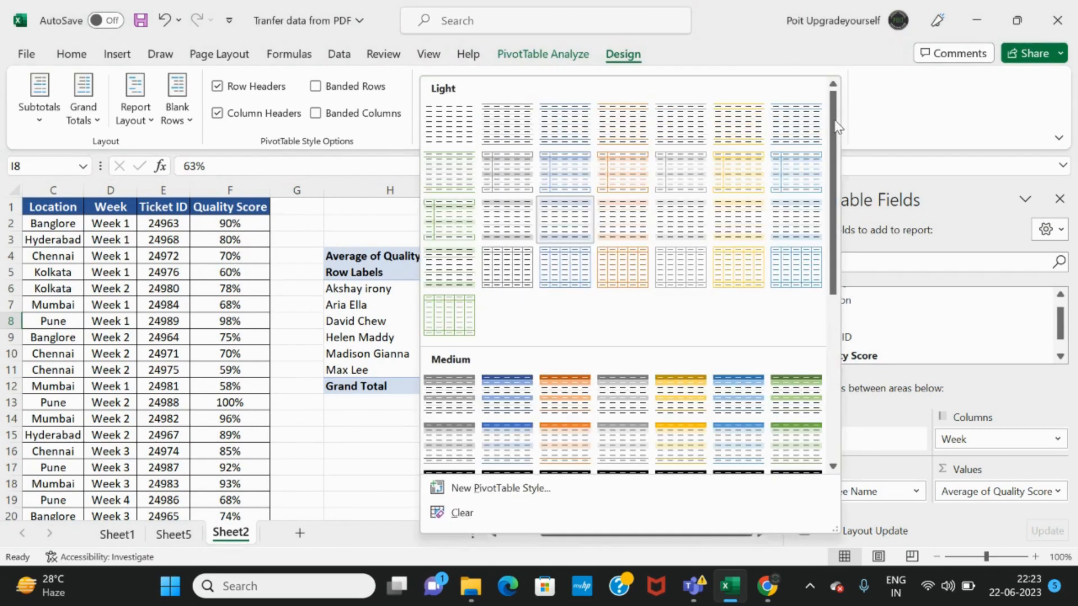
scroll(584, 361, "down", 3)
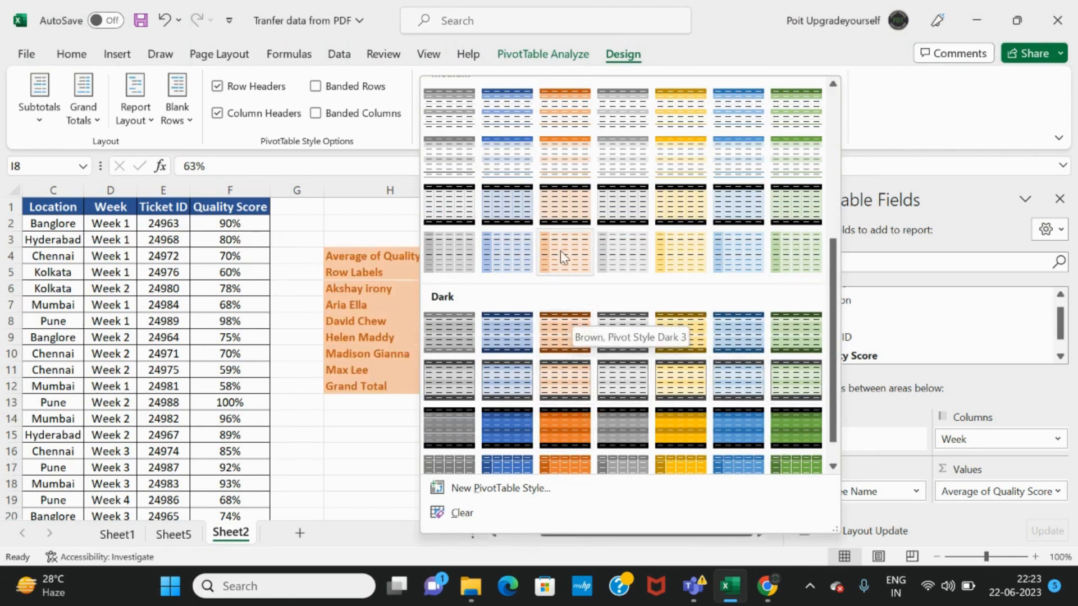
left_click(570, 345)
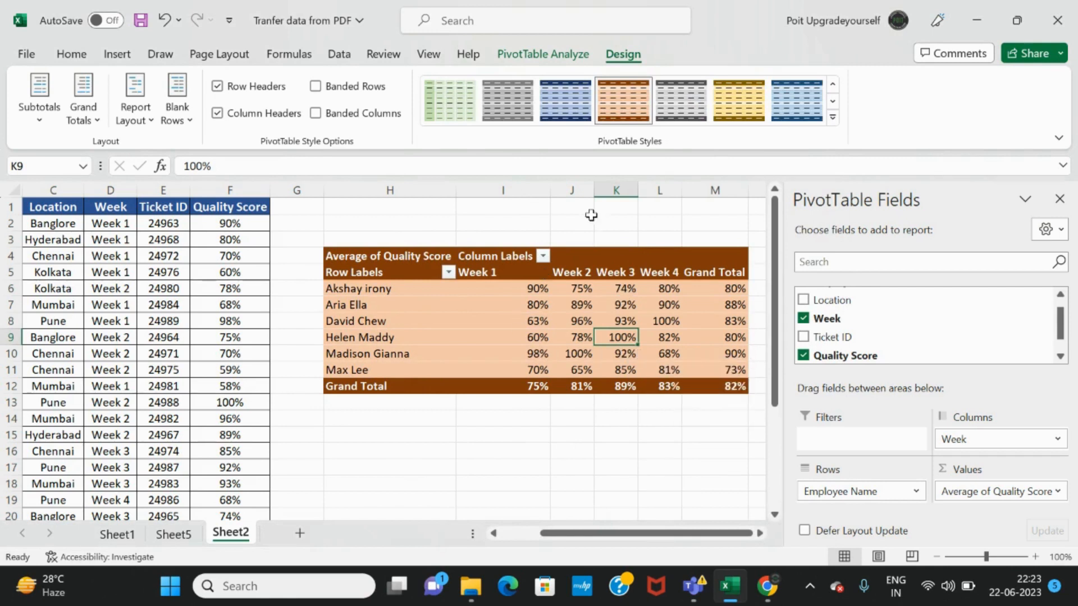
left_click(471, 341)
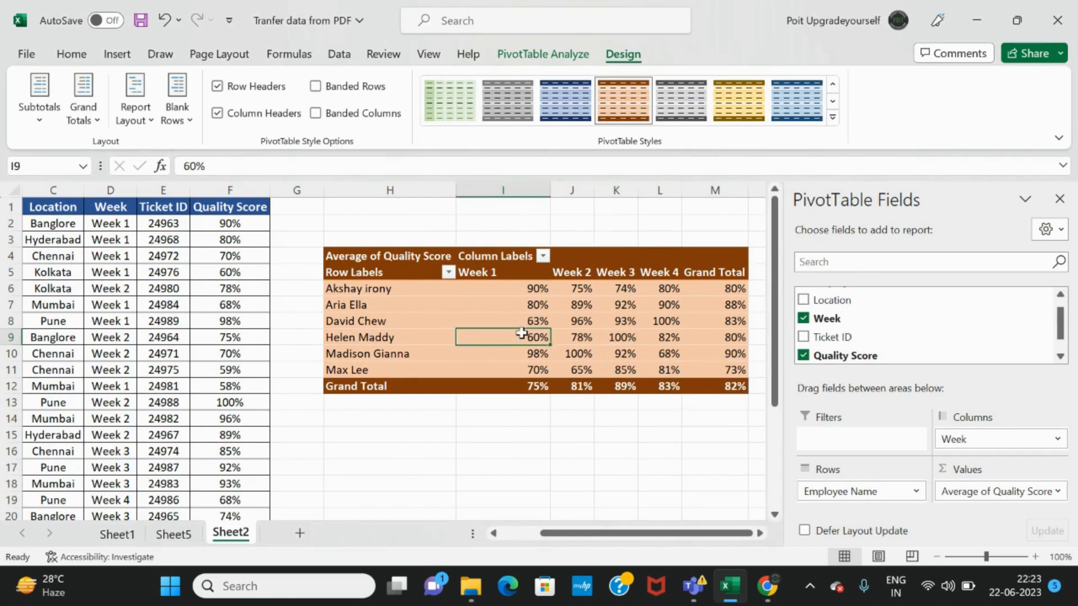
Step: Examine the PivotTable's Row Labels and Column Labels headers, the employee names listed under them and the available report layouts
left_click(368, 272)
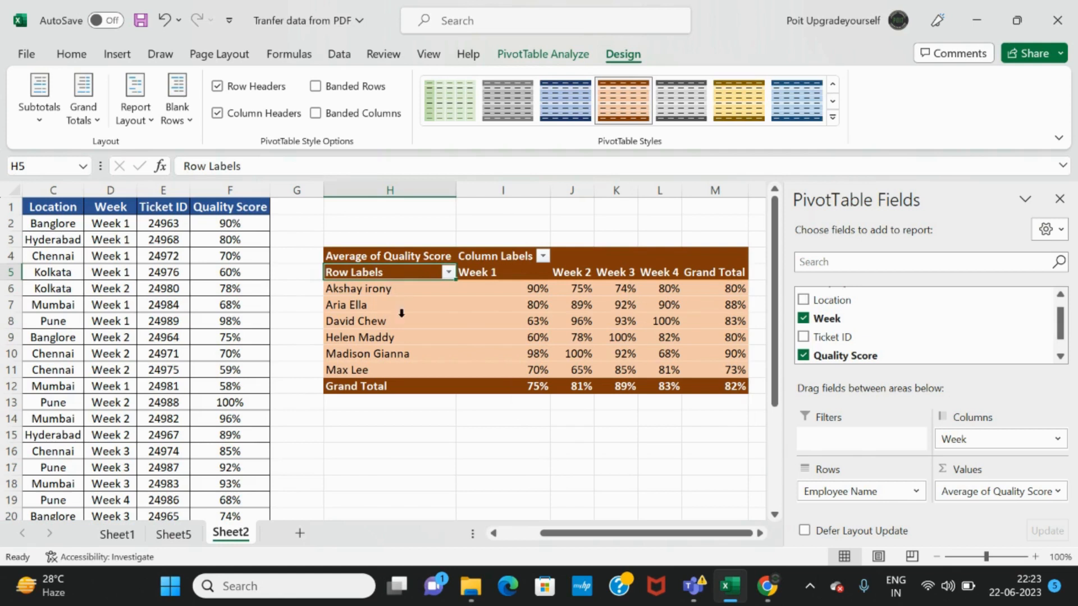
left_click(506, 257)
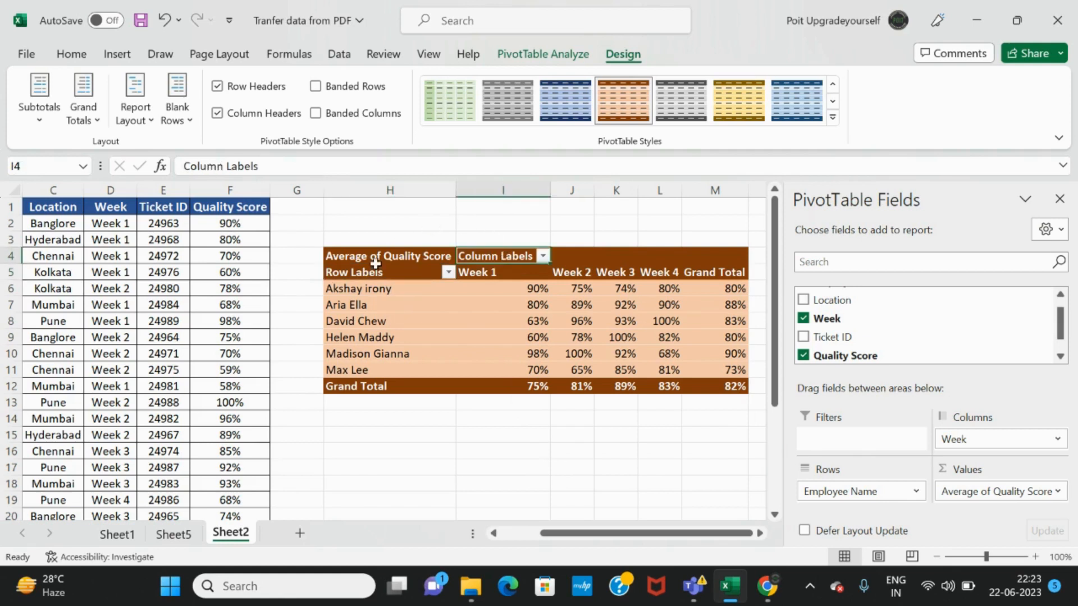
left_click(575, 321)
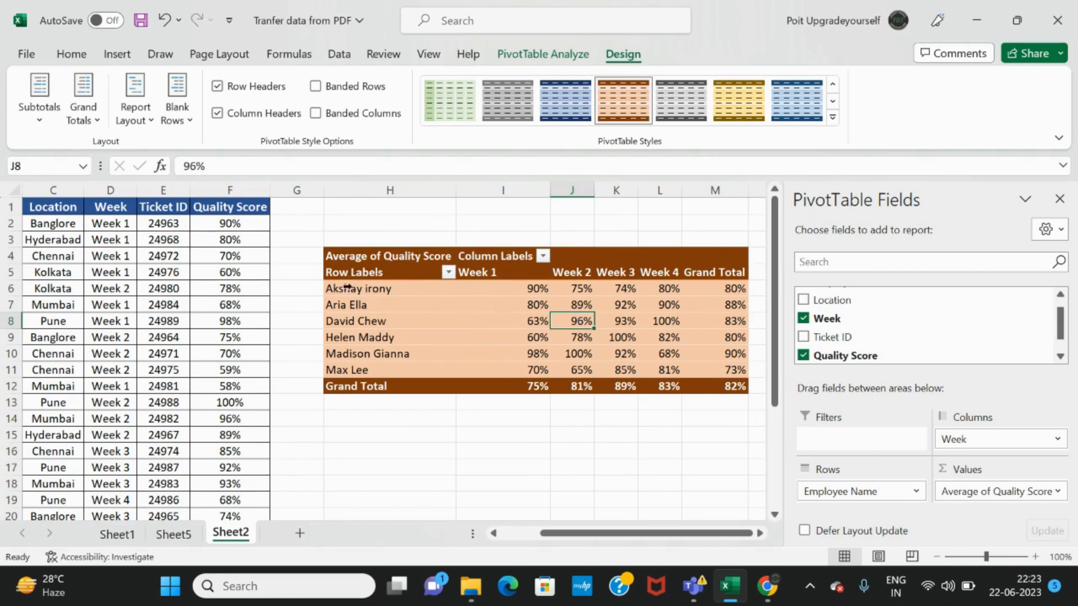
left_click(151, 123)
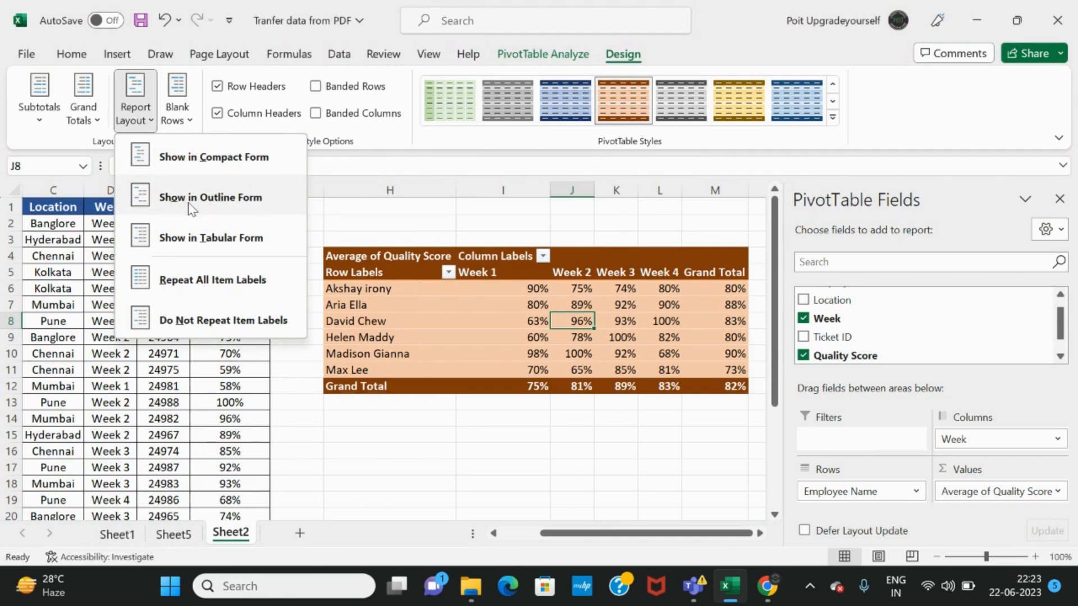
left_click(379, 294)
left_click_drag(375, 291, 376, 370)
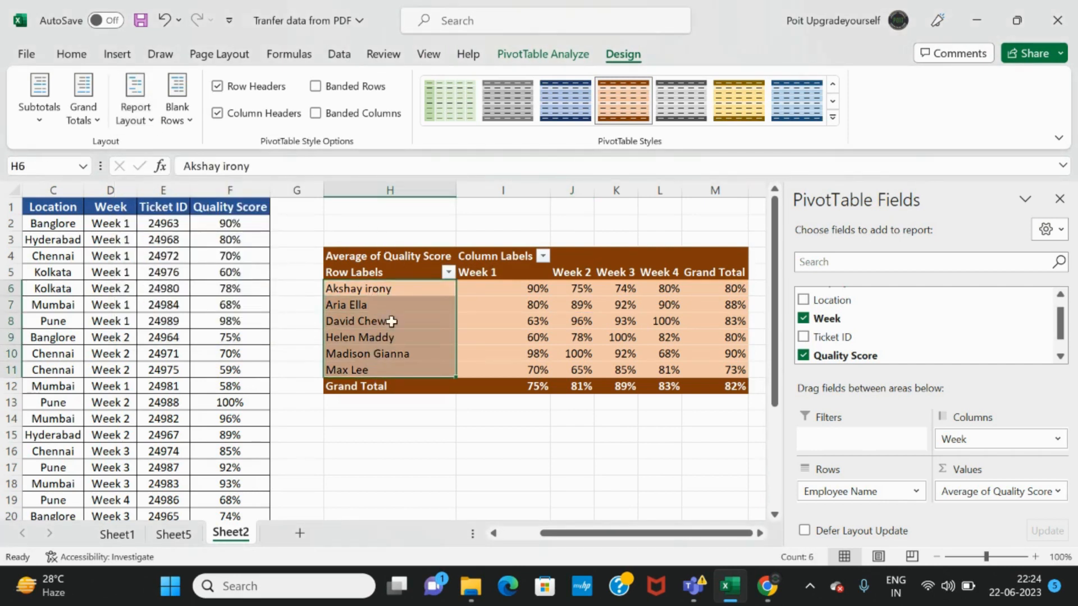
left_click(373, 274)
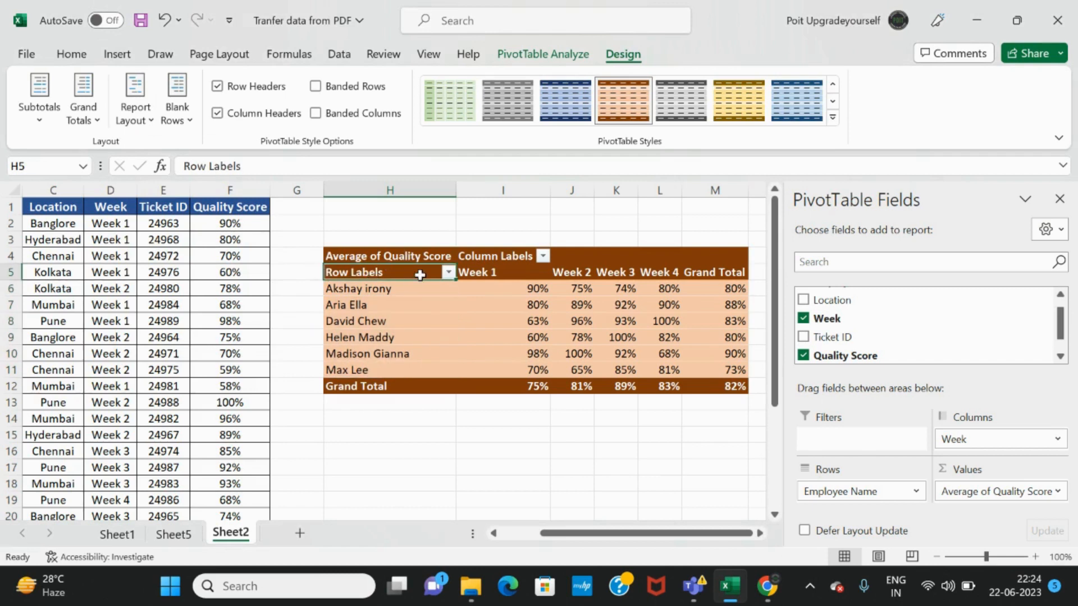
left_click(506, 257)
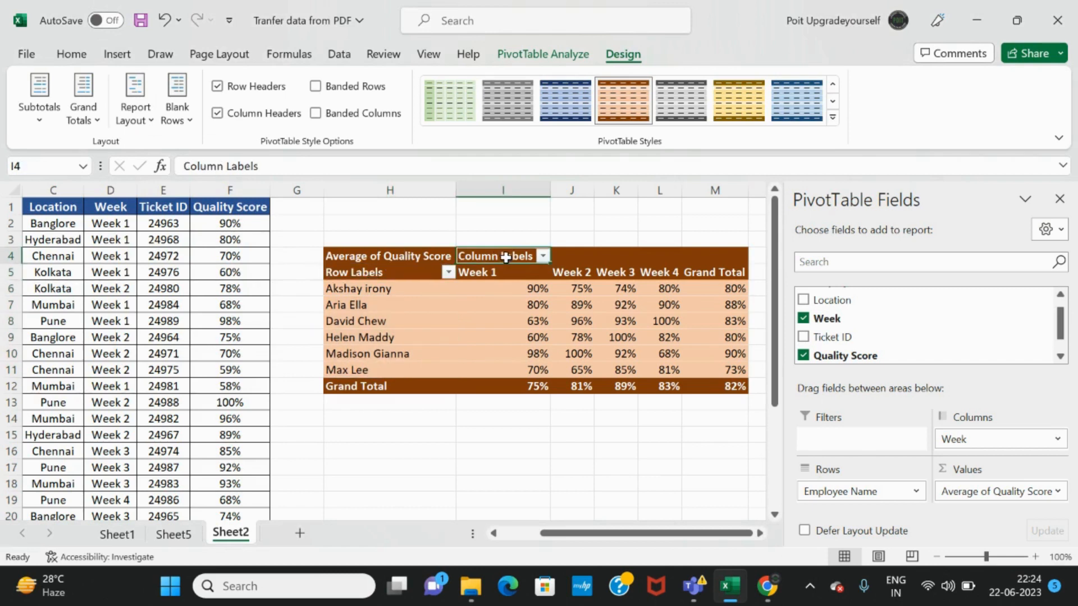
left_click(521, 318)
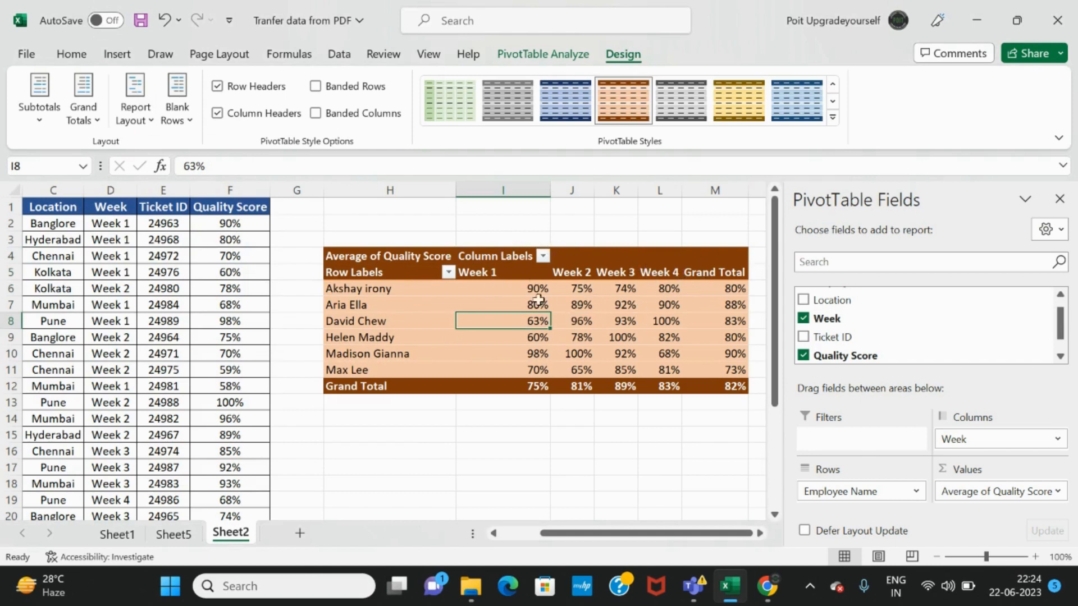
left_click(496, 256)
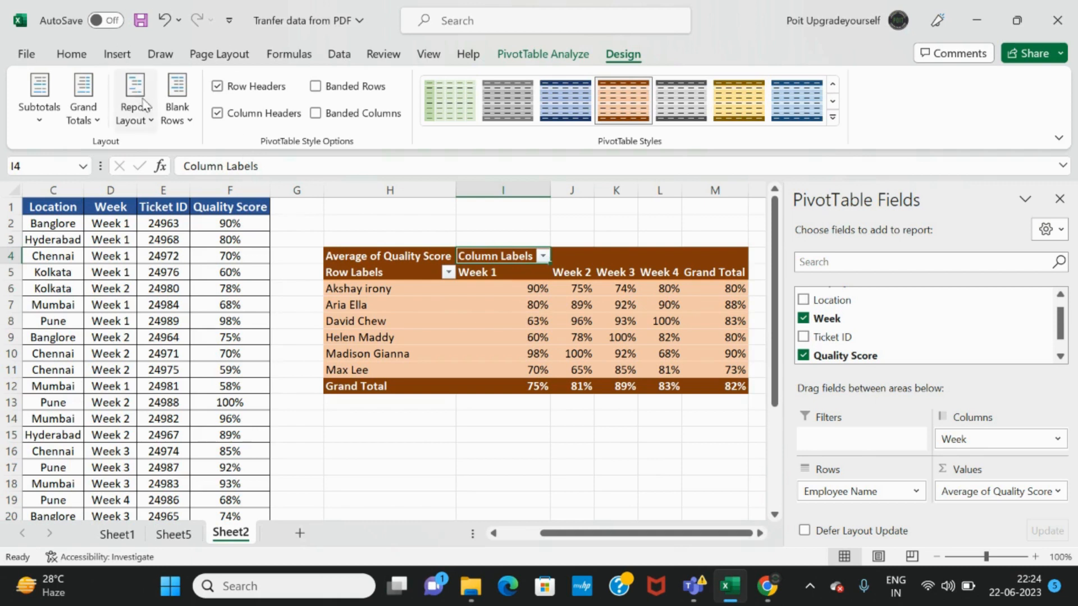
Step: Show the PivotTable's report layout in Outline Form and check its row and column field headers
left_click(149, 121)
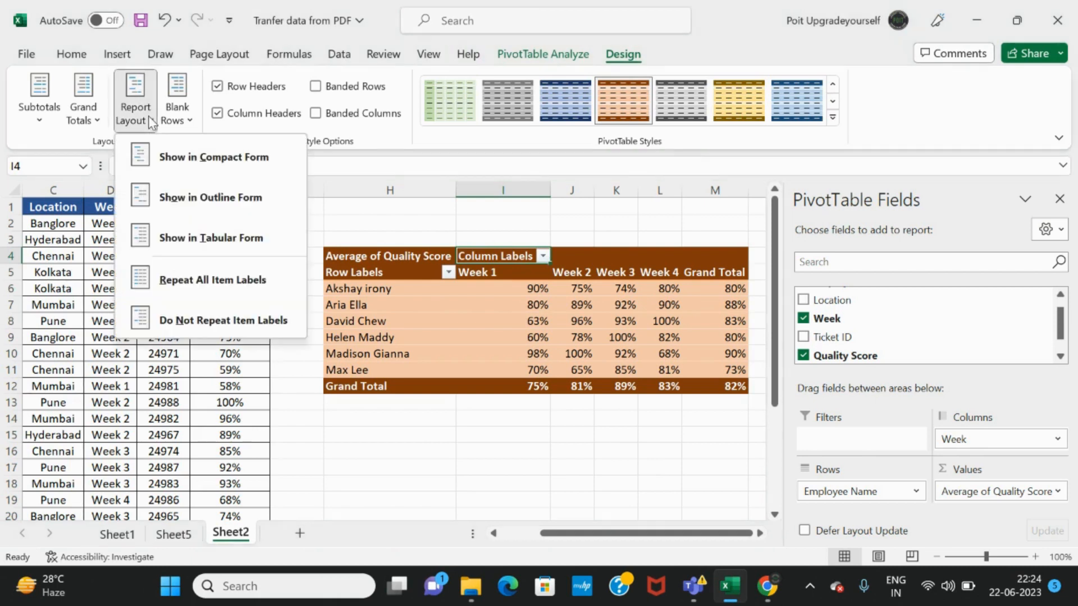
left_click(211, 197)
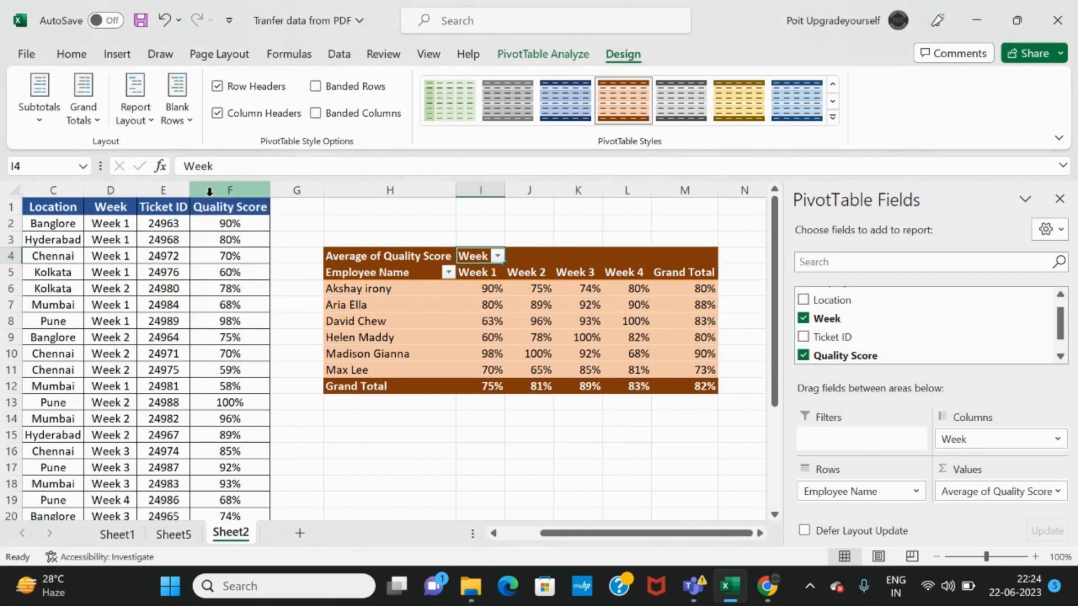
left_click(375, 274)
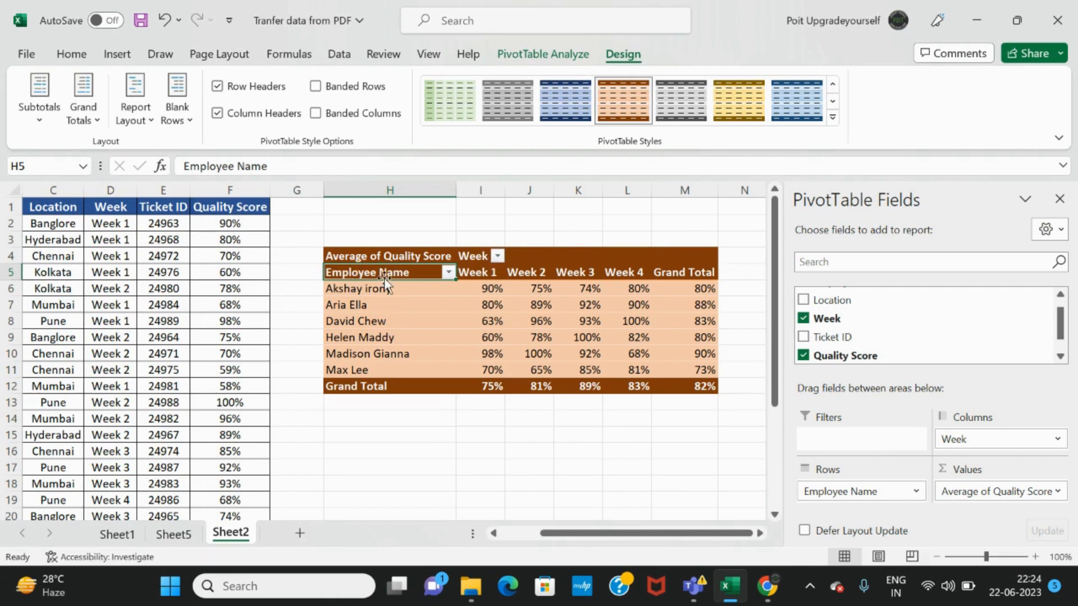
left_click(476, 260)
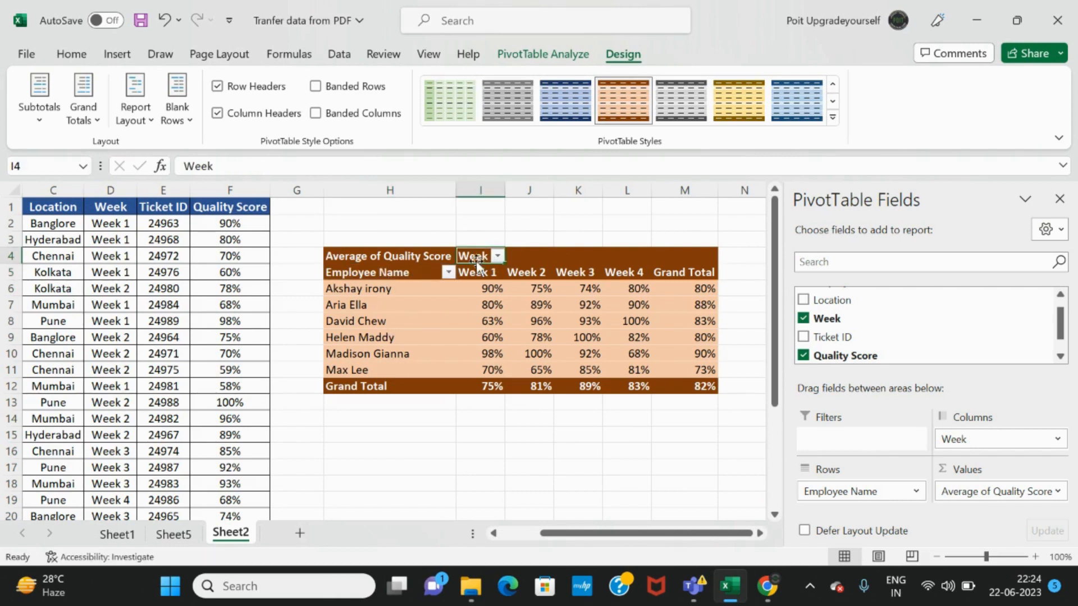
left_click(535, 354)
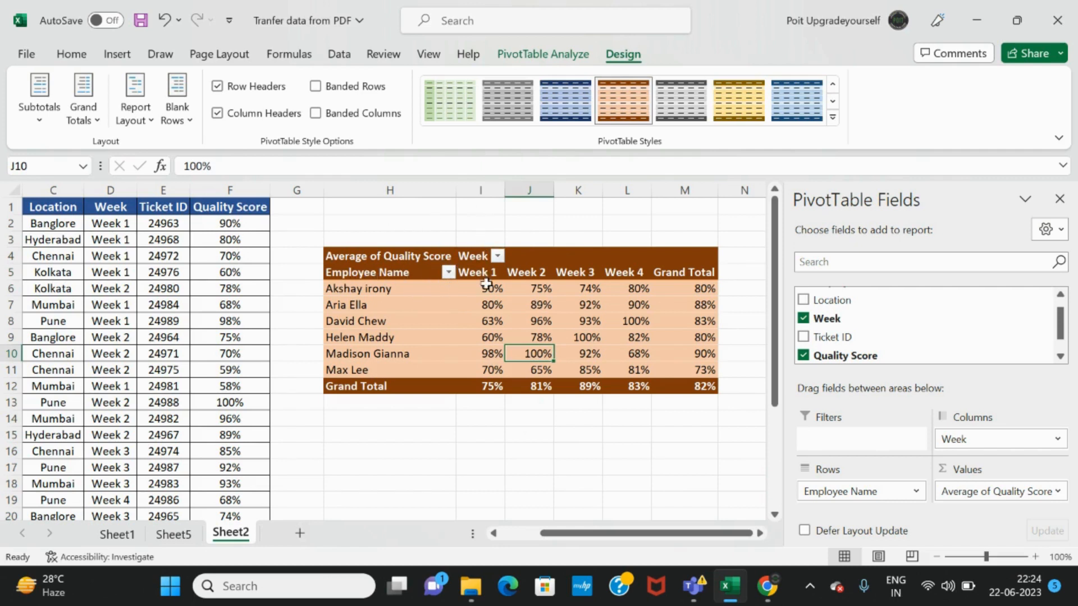
left_click(406, 340)
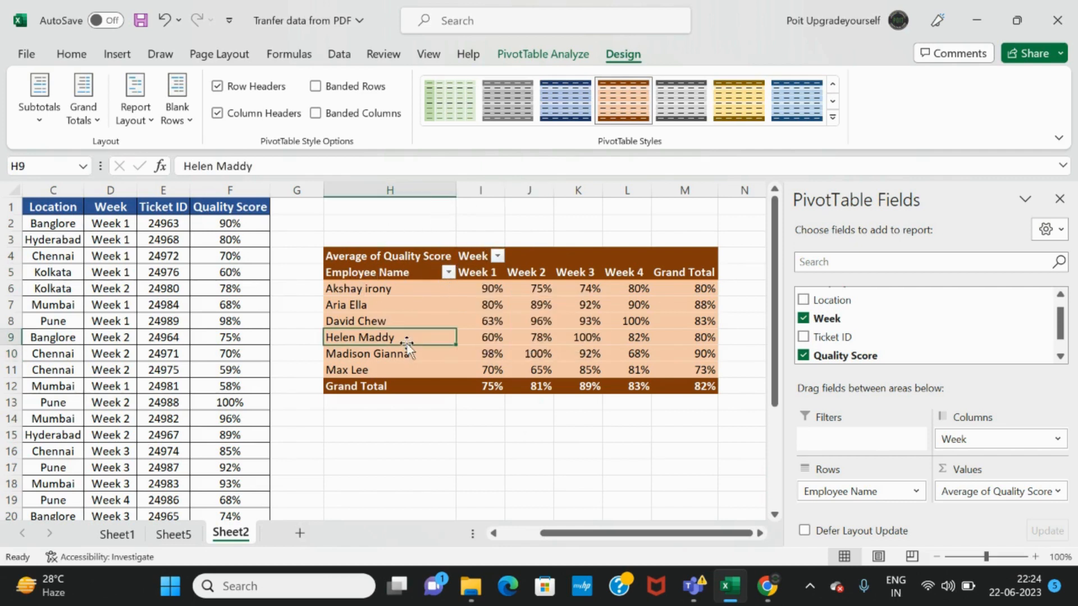